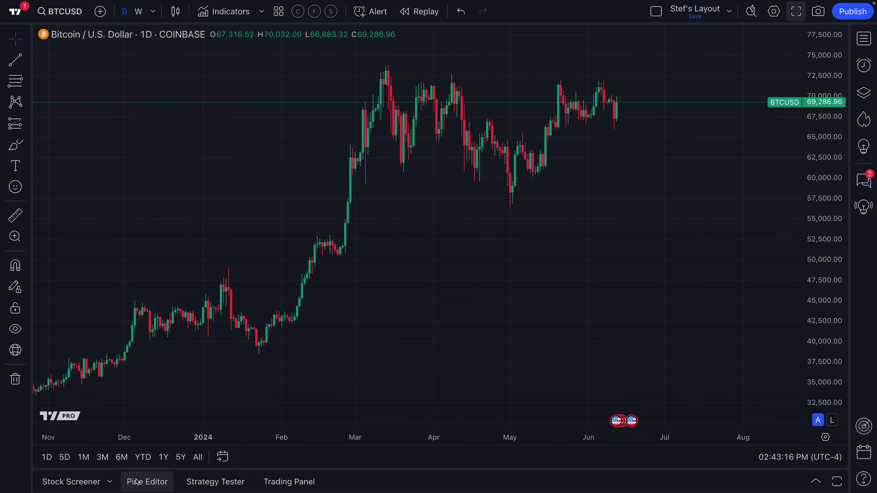
Step: Show the Chart VWAP code in the Pine Editor, enlarge the editor pane, and scroll through the script
left_click(151, 483)
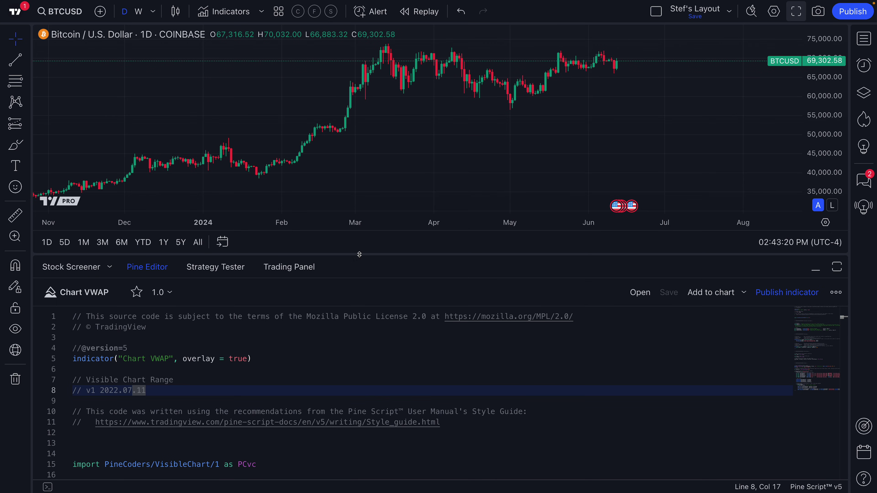
left_click_drag(357, 251, 356, 141)
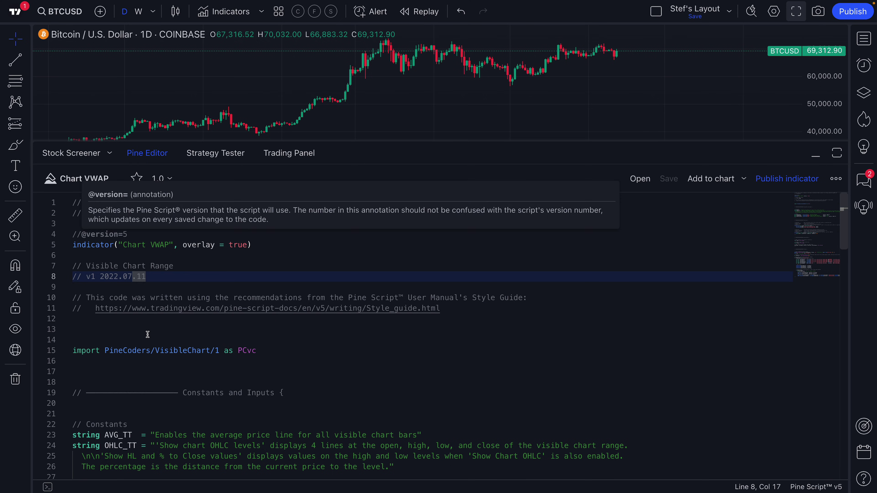
scroll(148, 336, "down", 3)
scroll(149, 336, "down", 14)
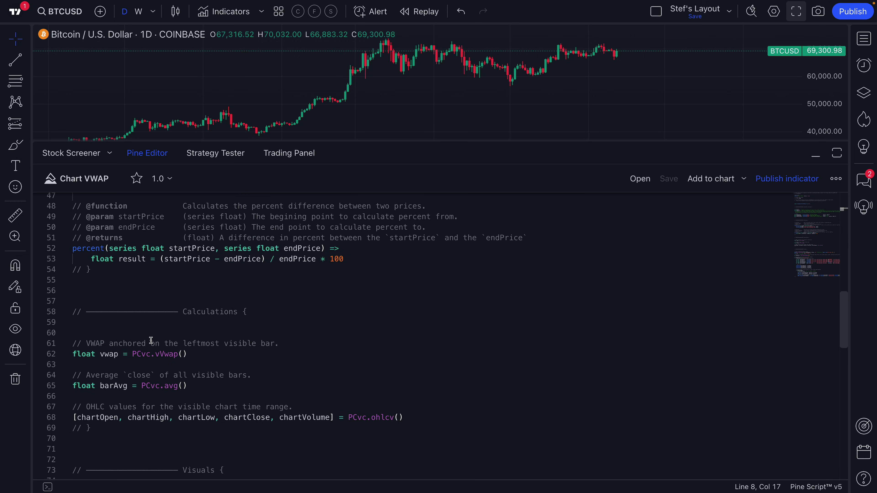
scroll(151, 341, "down", 5)
scroll(151, 340, "up", 20)
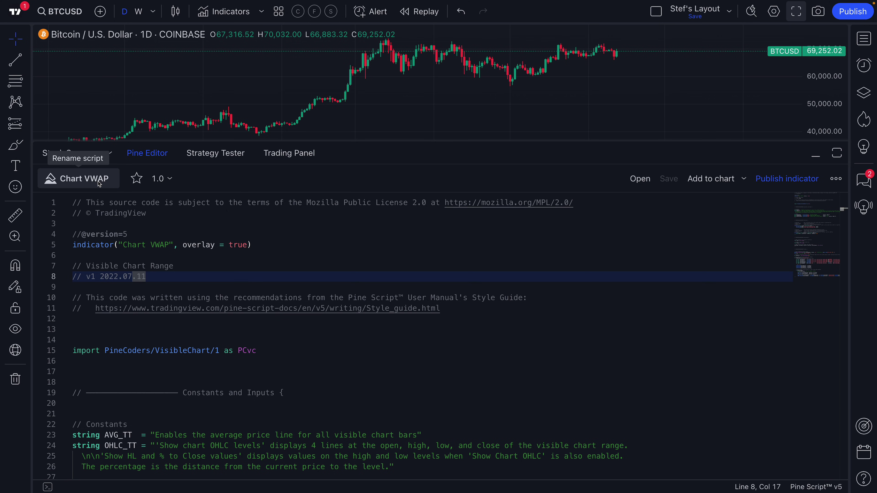
left_click(211, 16)
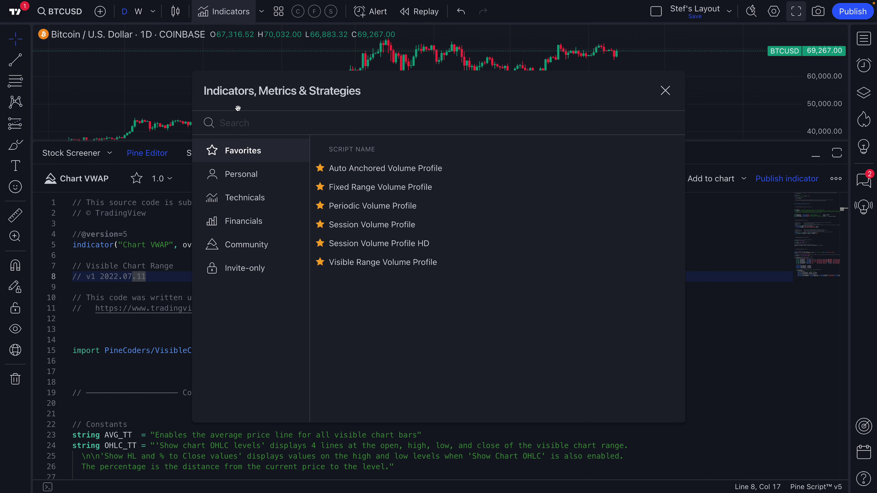
type("chart vwap")
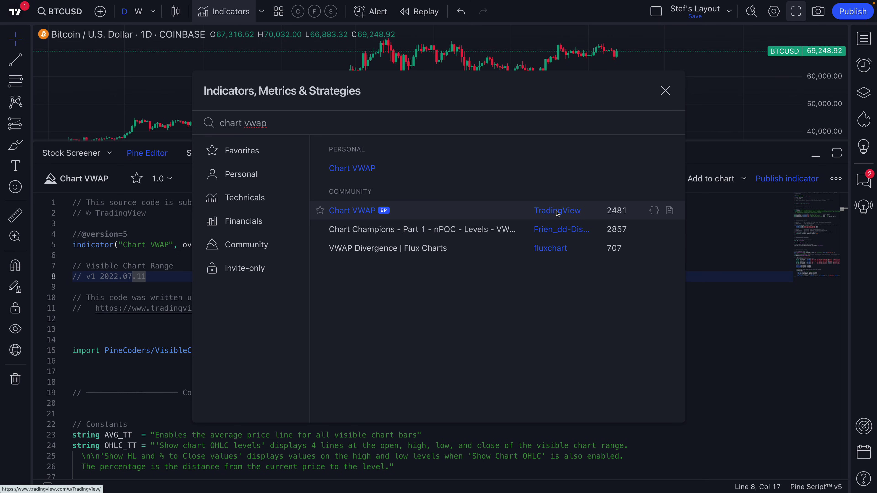
Step: Close the indicator search and look over the Chart VWAP code around line 48
left_click(665, 91)
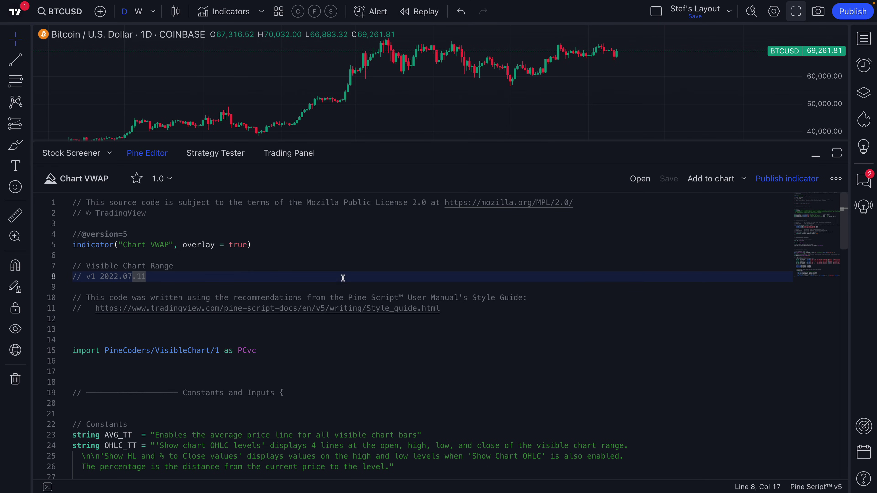
scroll(343, 279, "down", 8)
scroll(343, 287, "up", 8)
left_click_drag(73, 203, 311, 363)
scroll(311, 364, "down", 3)
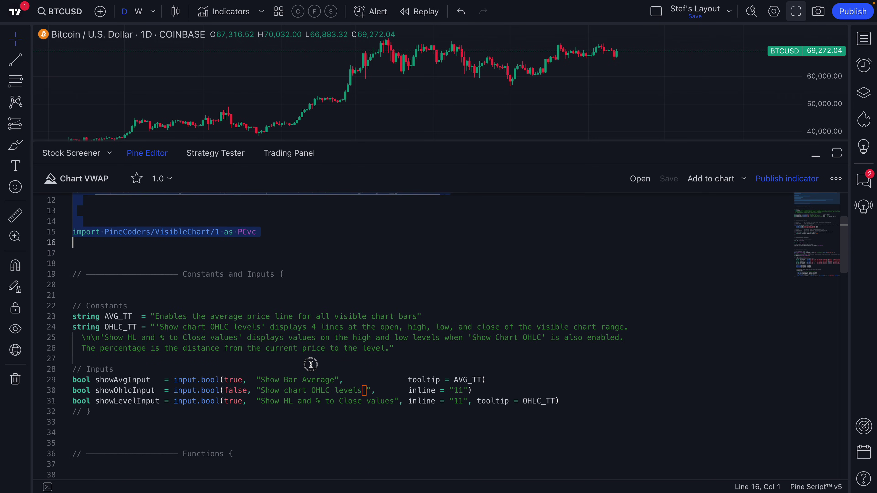
scroll(311, 364, "down", 6)
left_click(310, 363)
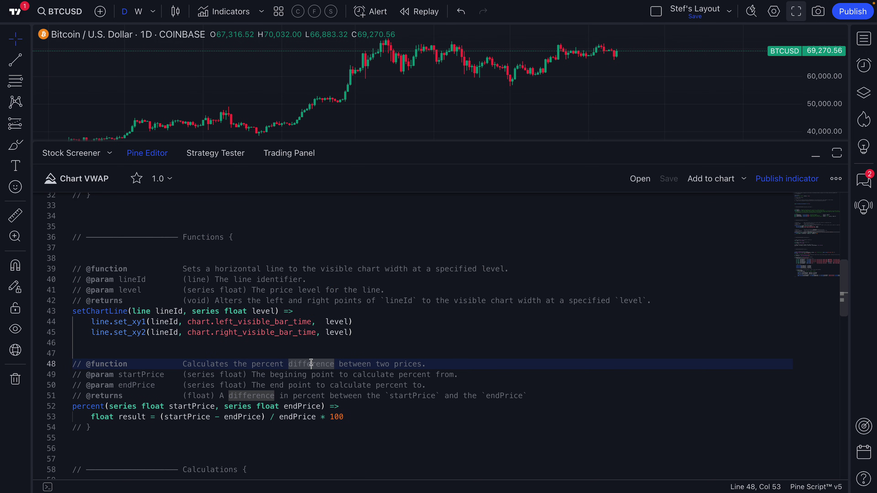
scroll(311, 364, "up", 9)
Step: Add Chart VWAP to the BTCUSD chart and resize the chart and editor panes
left_click(702, 182)
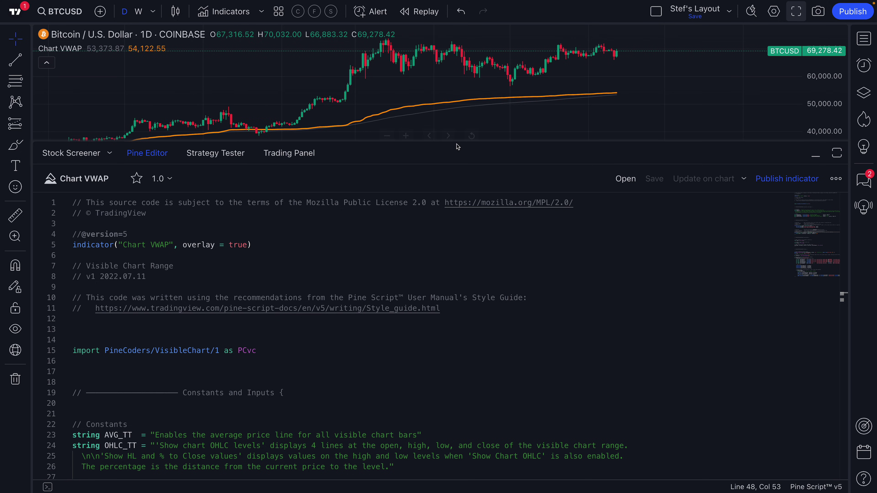
left_click_drag(460, 141, 481, 289)
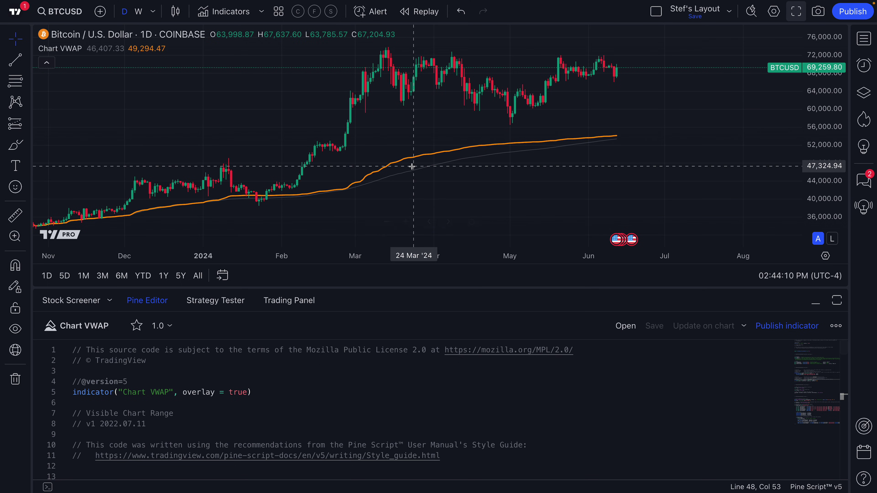
mouse_move(68, 51)
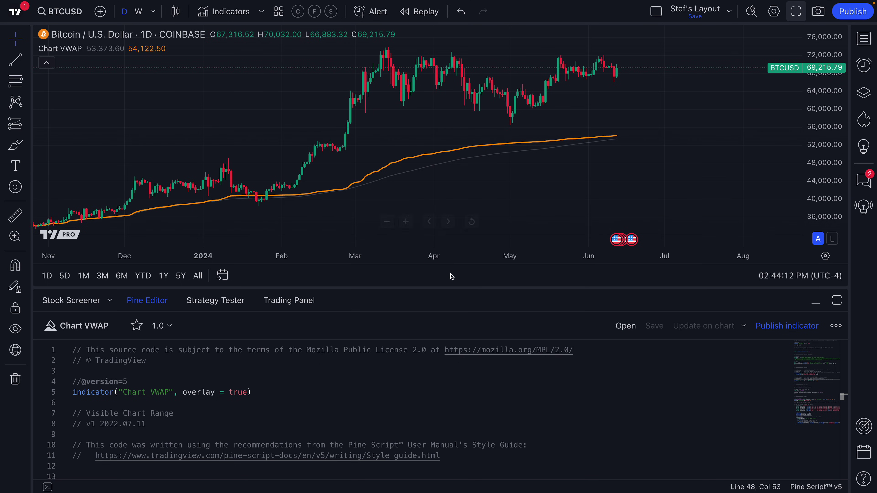
left_click_drag(497, 291, 499, 218)
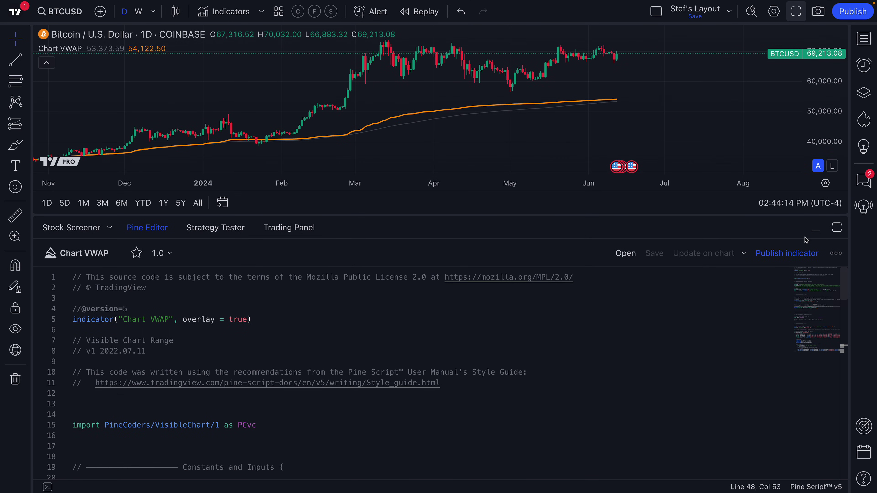
Step: Start publishing Chart VWAP and enter the description 'This is an example of a script...'
left_click(790, 254)
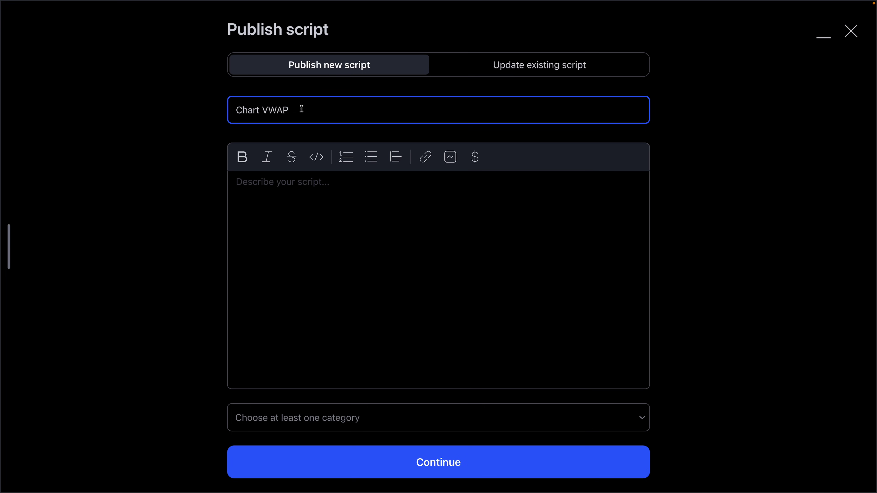
left_click_drag(299, 110, 229, 110)
left_click(280, 110)
left_click(325, 191)
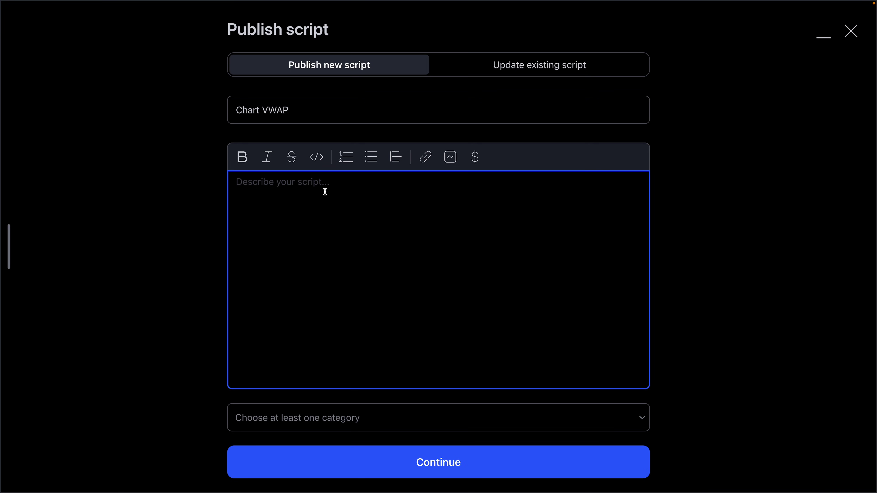
type("This is an example")
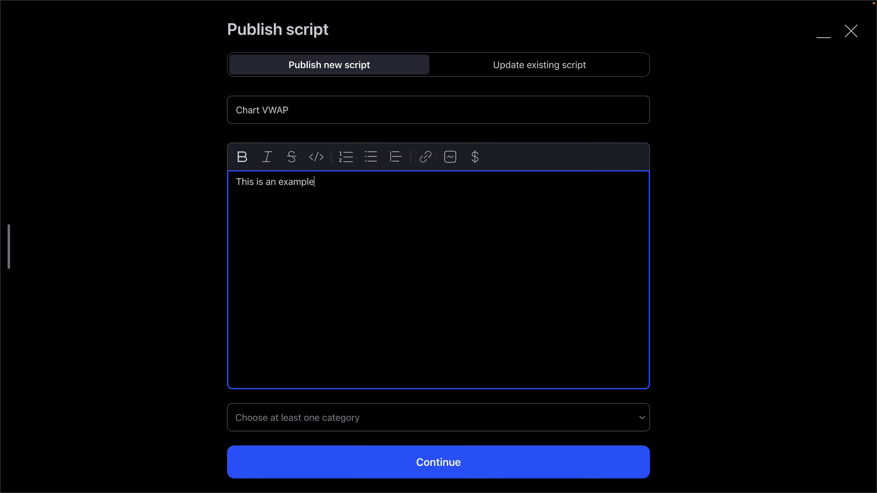
type(" of a script...")
left_click_drag(237, 183, 404, 188)
Step: Switch to updating an existing script and choose Chart VWAP as the script to update
left_click(404, 188)
left_click(505, 74)
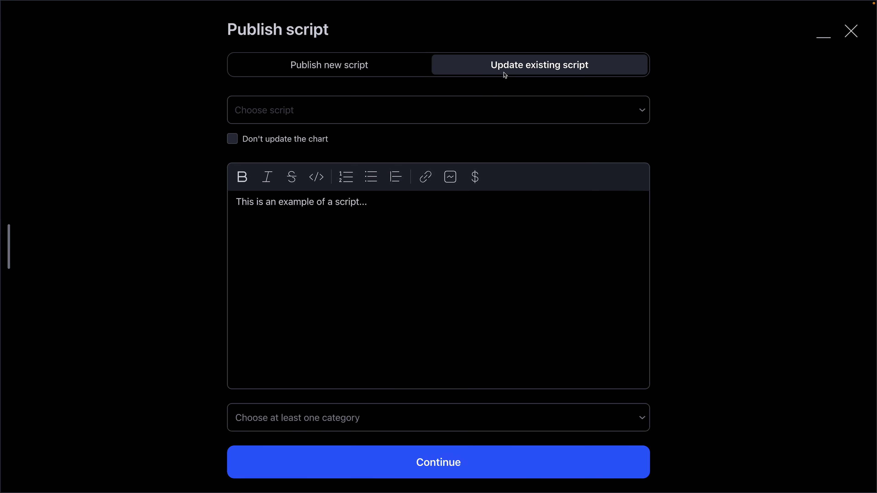
left_click(411, 111)
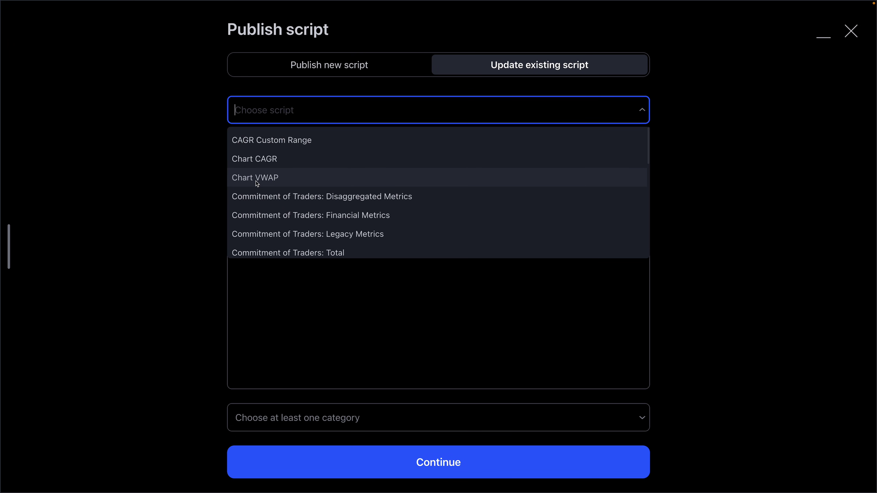
left_click(247, 181)
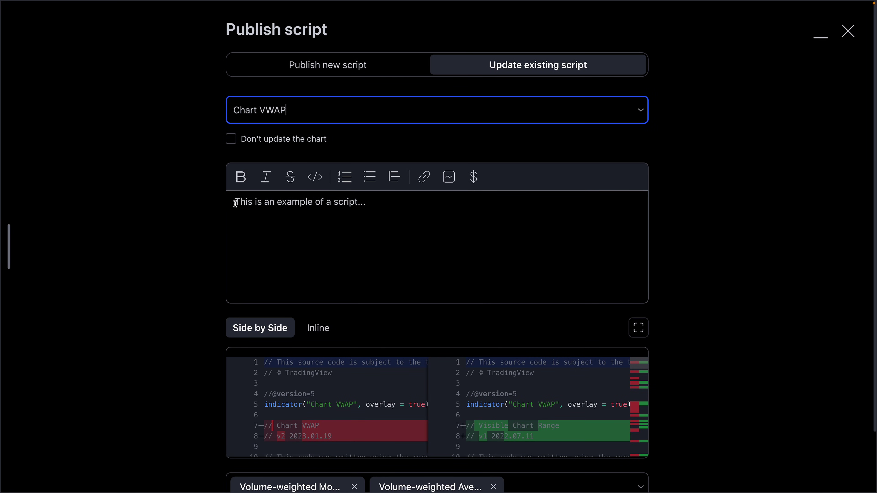
Step: Review the code differences in Inline view, then in Side by Side view
left_click_drag(236, 204, 396, 203)
left_click(396, 203)
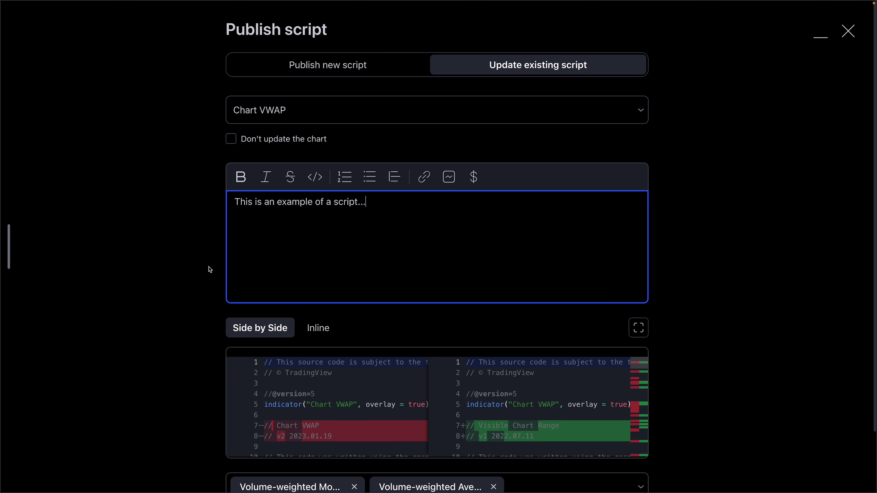
scroll(194, 269, "down", 2)
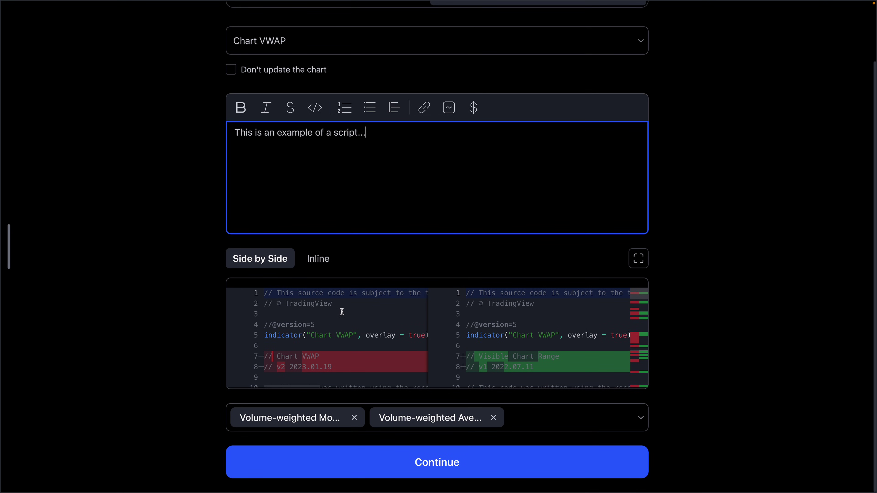
left_click(318, 258)
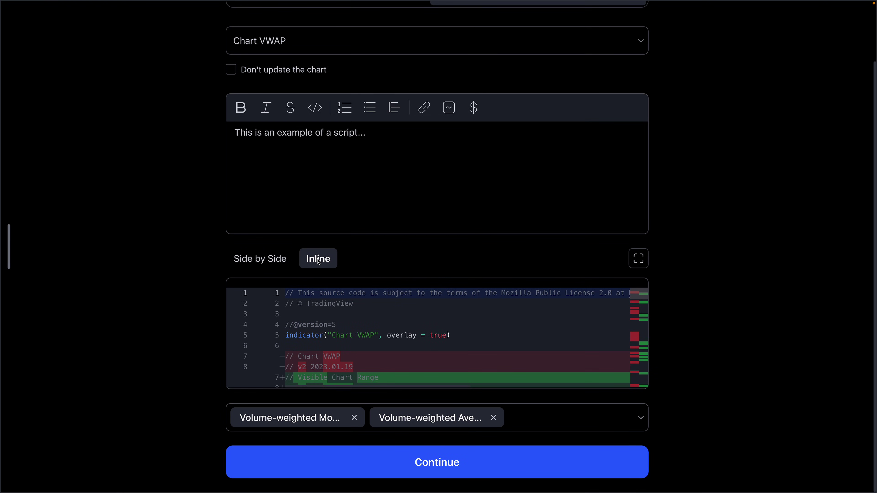
left_click(286, 264)
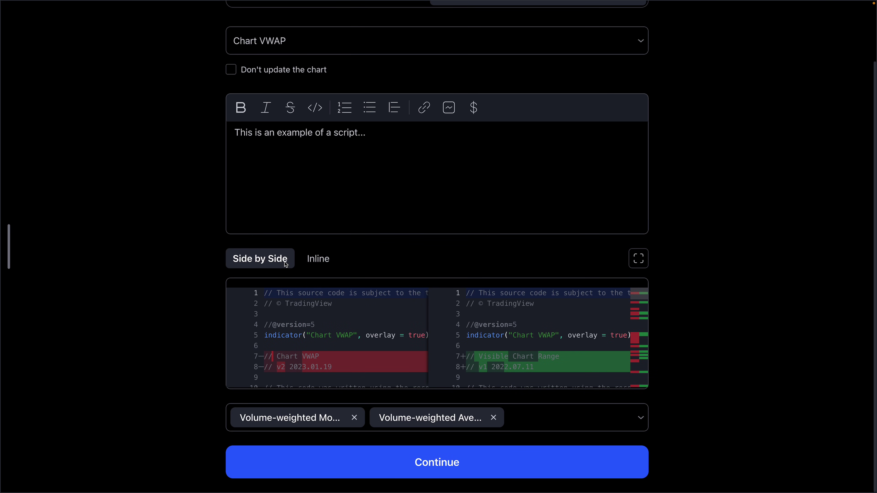
scroll(285, 265, "up", 3)
Step: Return to publishing a new script and expand the Volume group in the category list
left_click(345, 71)
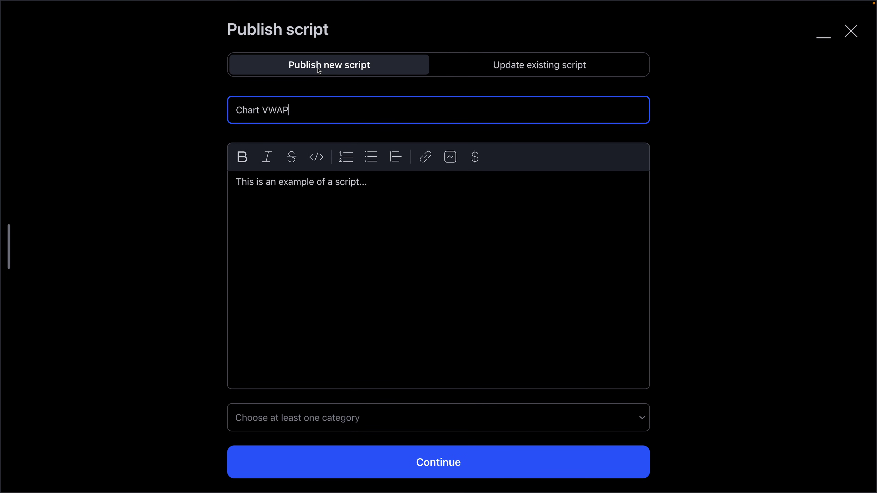
left_click(391, 178)
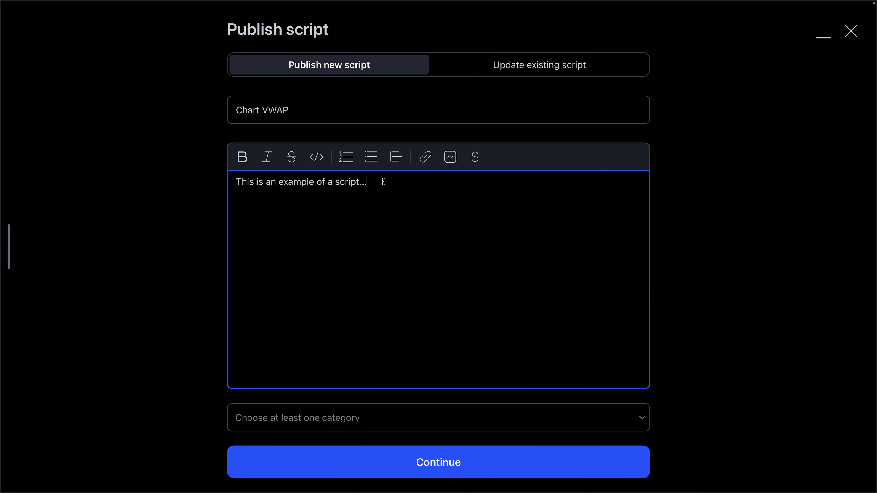
left_click(333, 416)
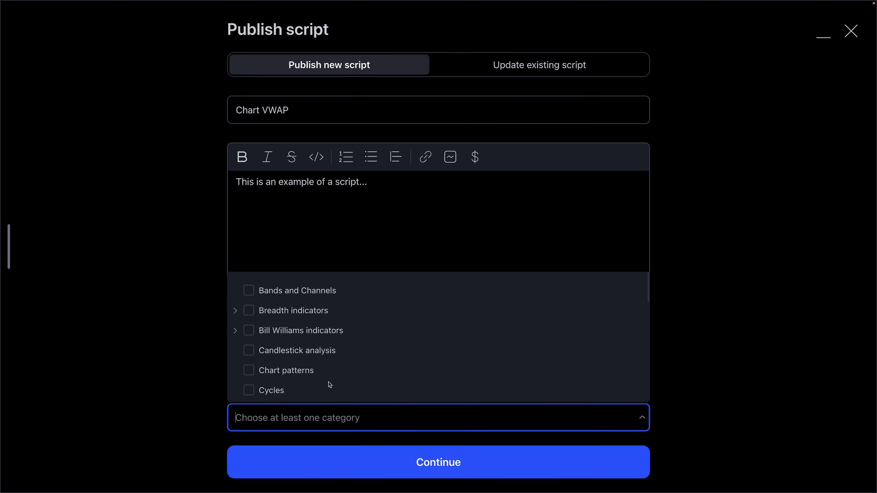
scroll(328, 384, "down", 5)
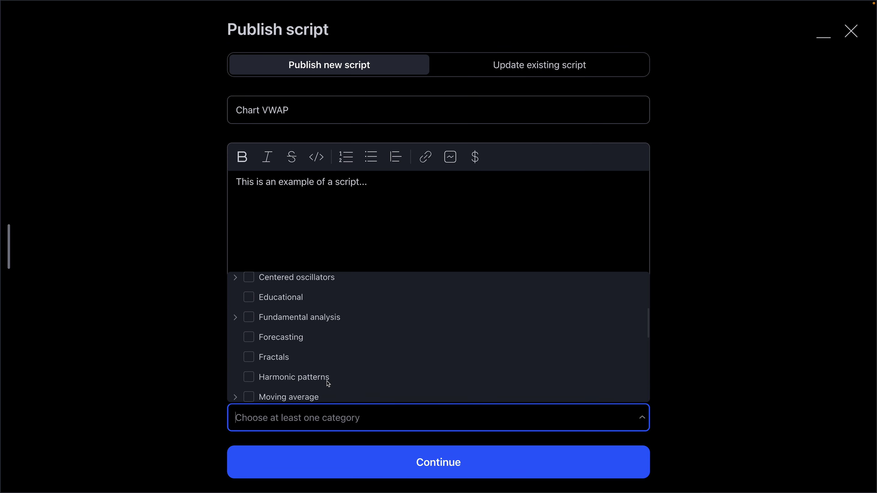
scroll(328, 384, "down", 5)
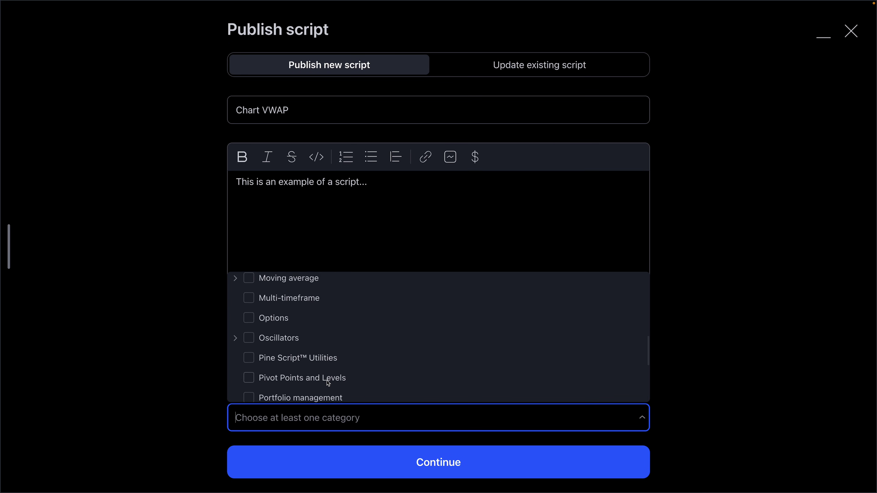
scroll(327, 380, "down", 3)
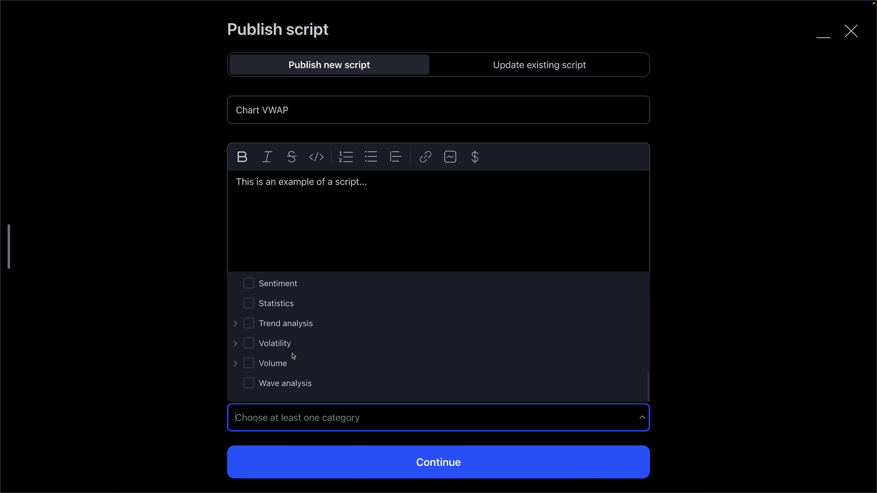
left_click(236, 363)
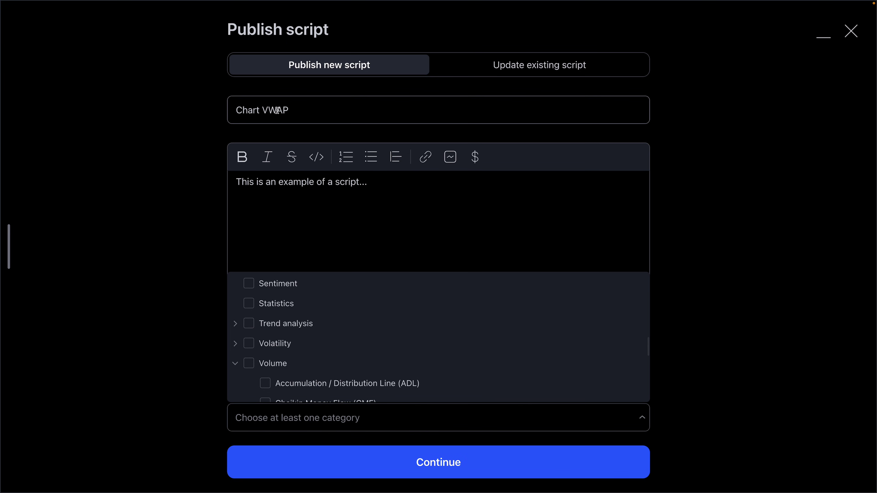
scroll(315, 348, "down", 3)
scroll(289, 347, "up", 1)
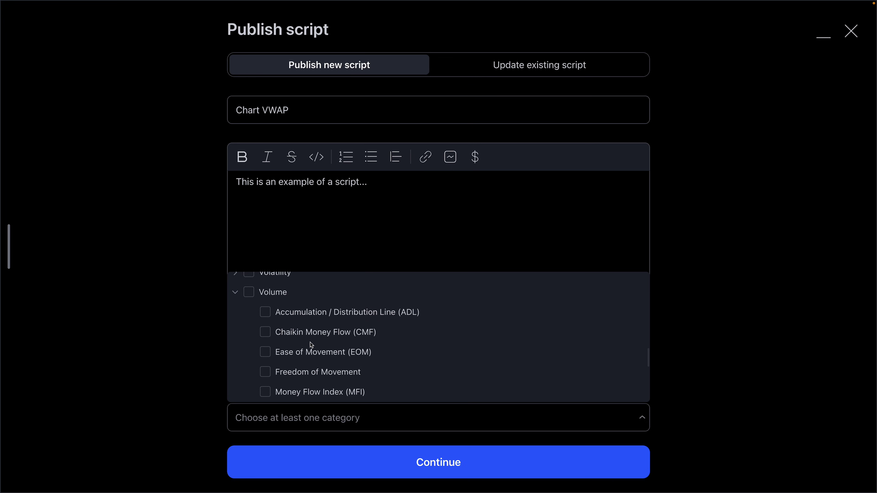
Step: Tag the categories Volume, Volume Indicator and Volume-weighted Average Price (VWAP)
left_click(249, 292)
scroll(304, 371, "down", 3)
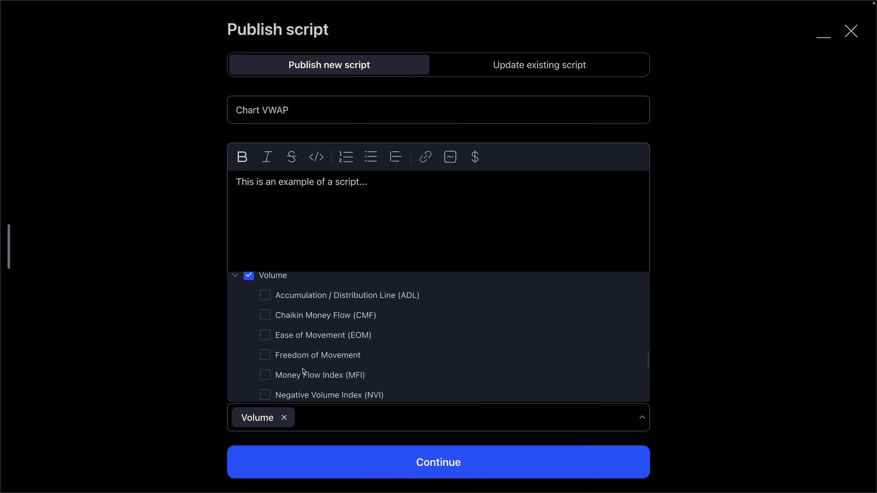
scroll(304, 371, "down", 4)
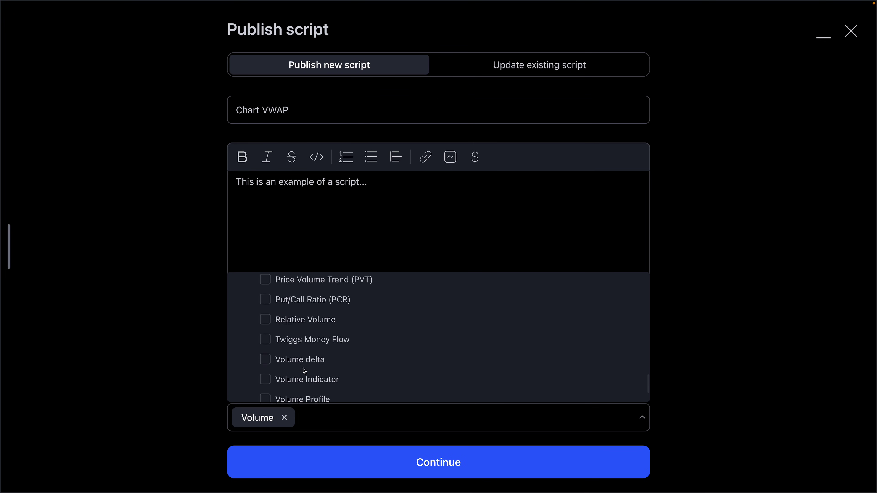
scroll(303, 371, "down", 1)
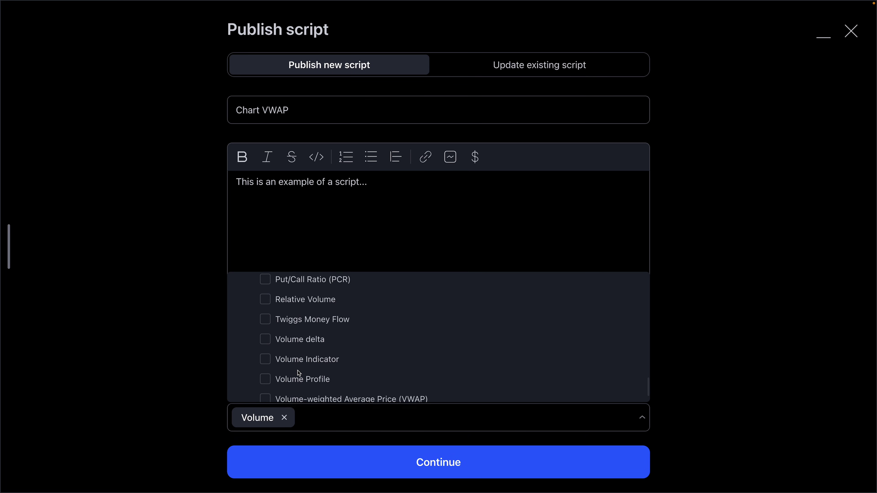
left_click(266, 344)
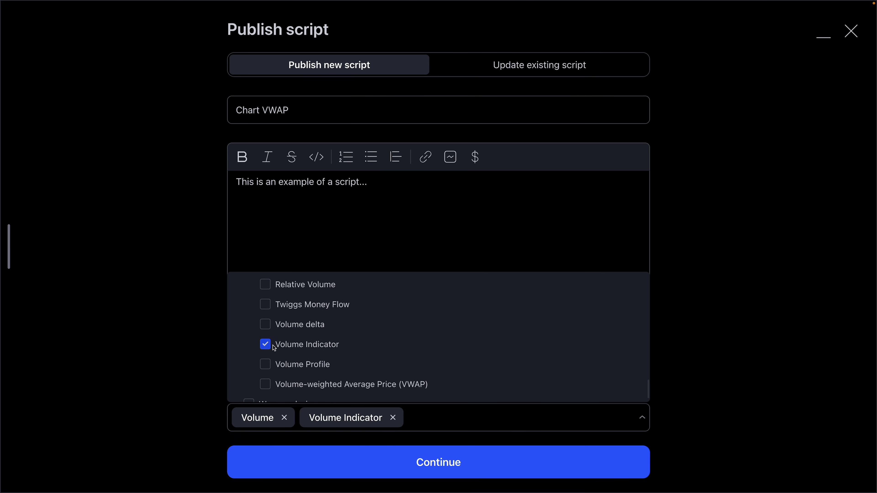
left_click(270, 386)
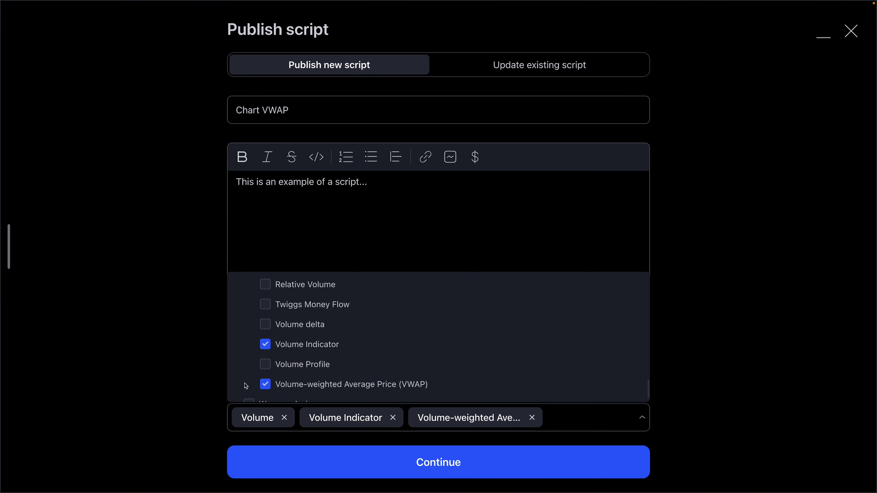
left_click(160, 375)
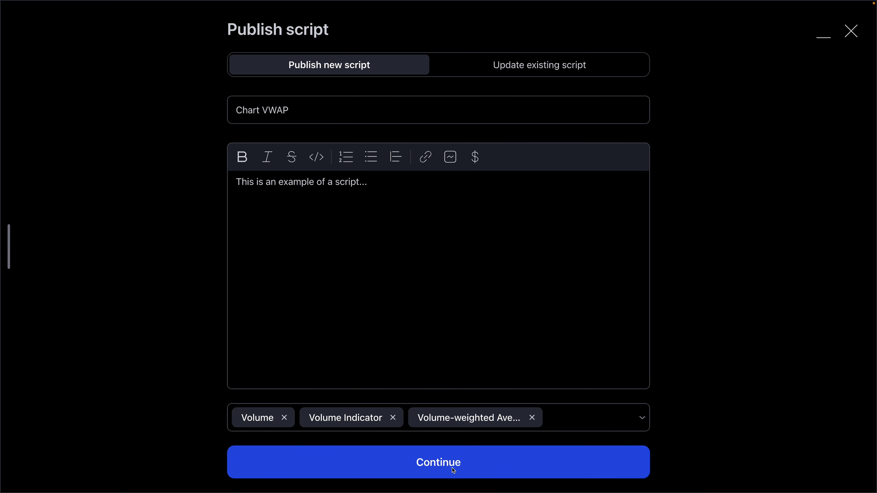
Step: Continue to Final touches, try Invite-only and Private, then settle on Public with Open source
left_click(436, 458)
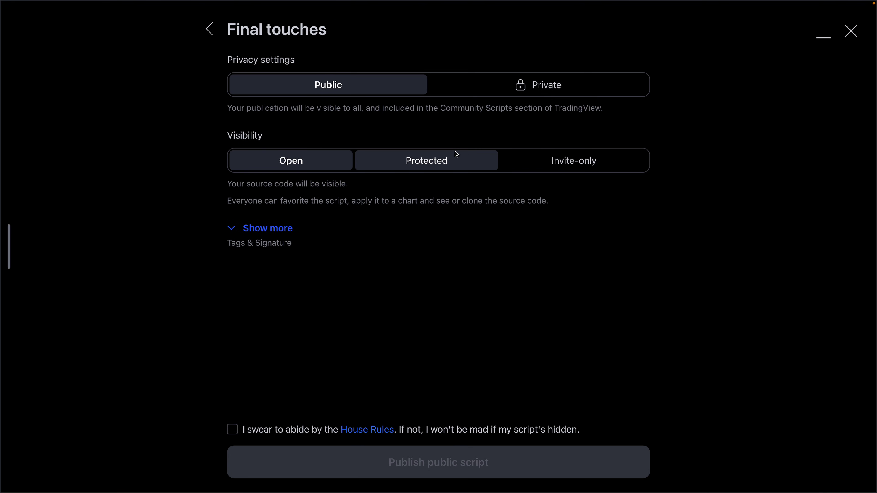
left_click(574, 162)
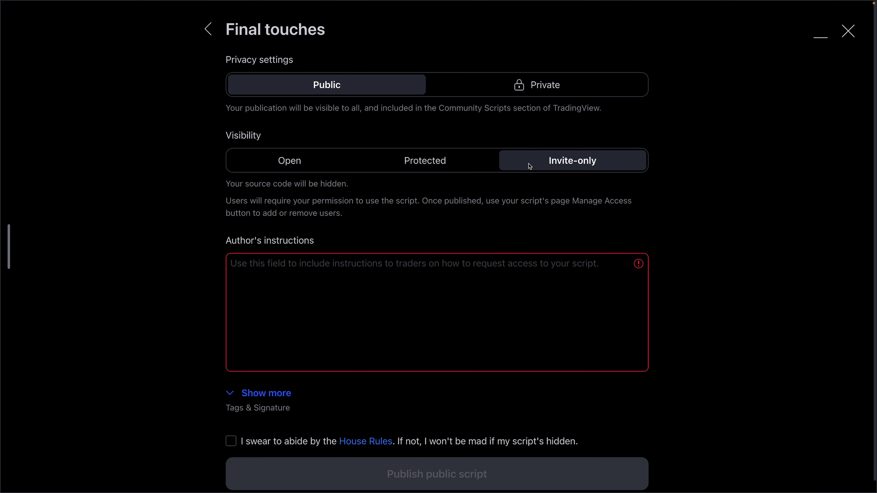
left_click(339, 170)
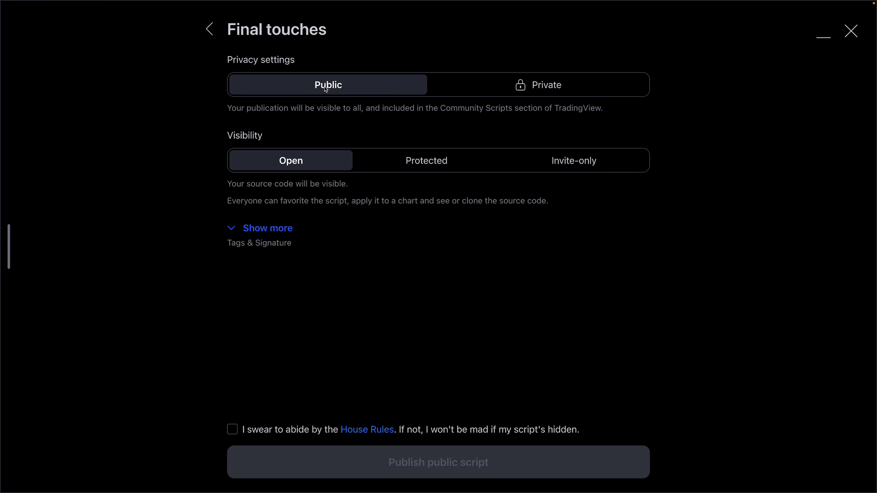
left_click(516, 85)
left_click(387, 93)
left_click(316, 85)
Step: Set visibility to Protected, then Invite-only, revealing the Author's instructions field
left_click(416, 159)
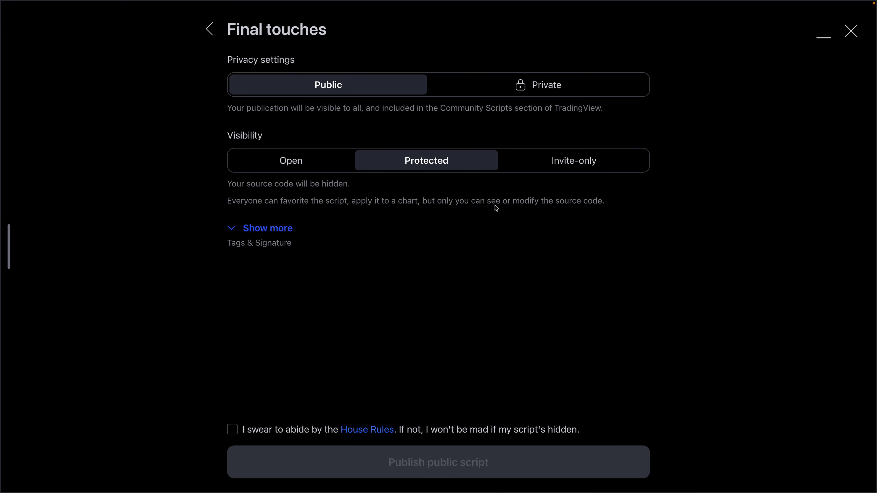
left_click(549, 169)
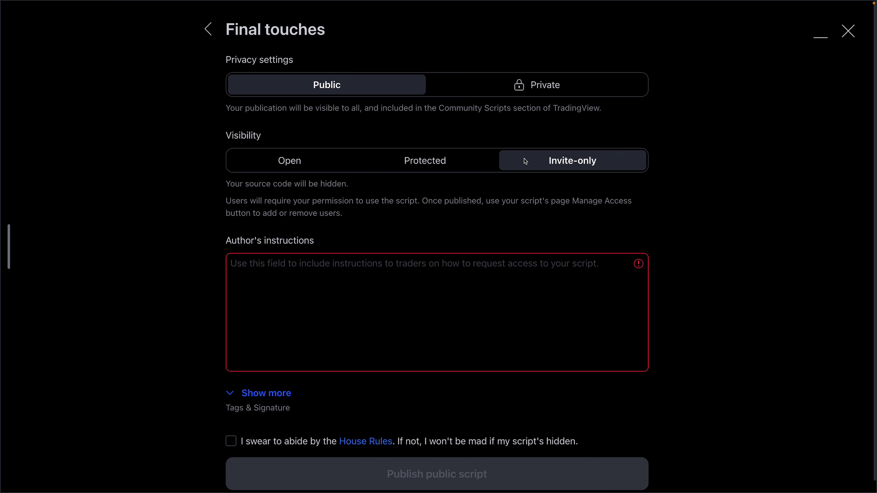
Step: Enter a sample author's instruction asking users to send a DM explaining why they need access
left_click(292, 264)
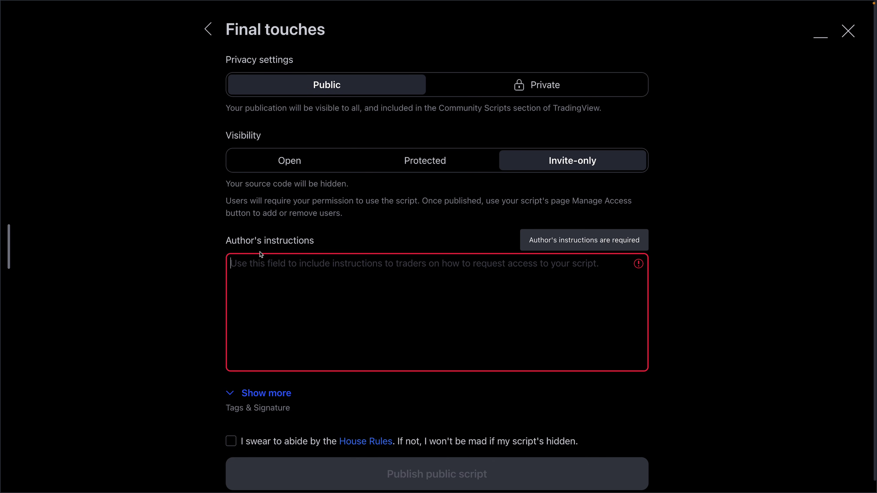
left_click(304, 268)
type("Y")
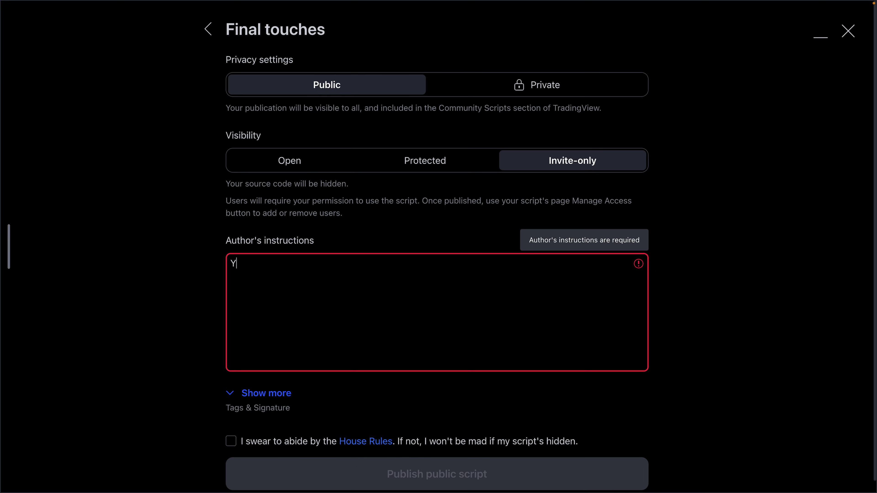
type("ou can only get access to this script if")
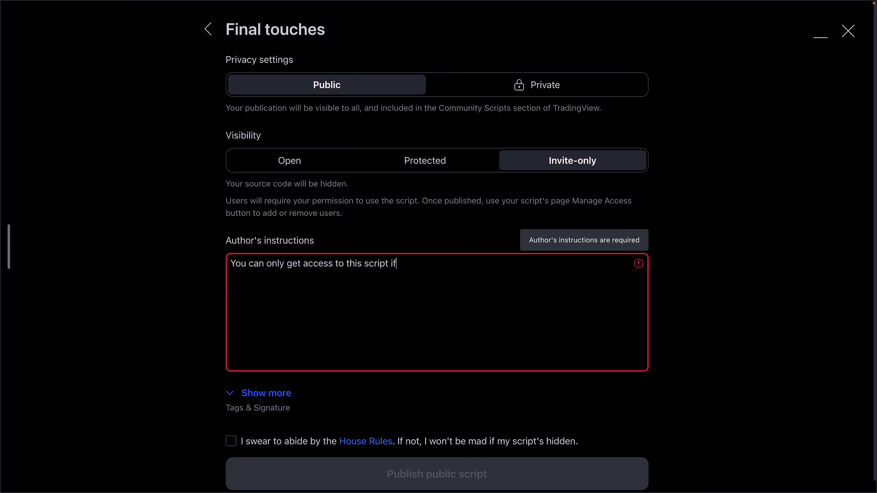
type(" you send us a DM and explain why y")
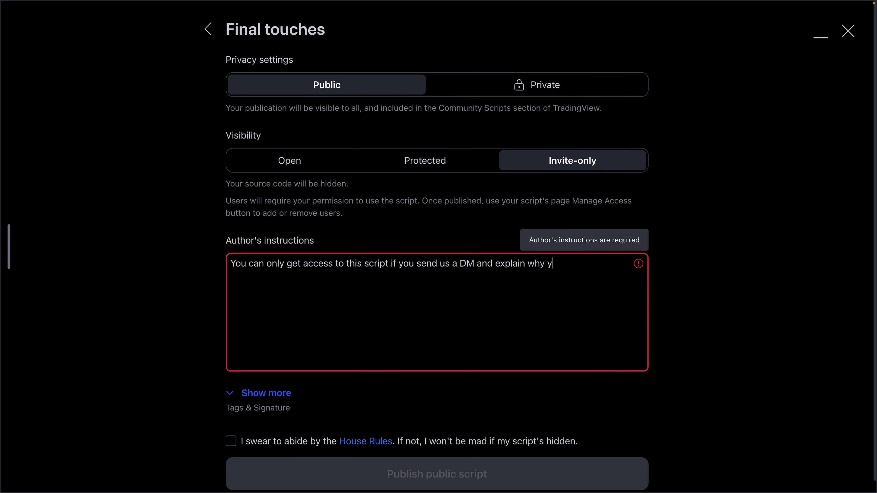
type("ou need access.")
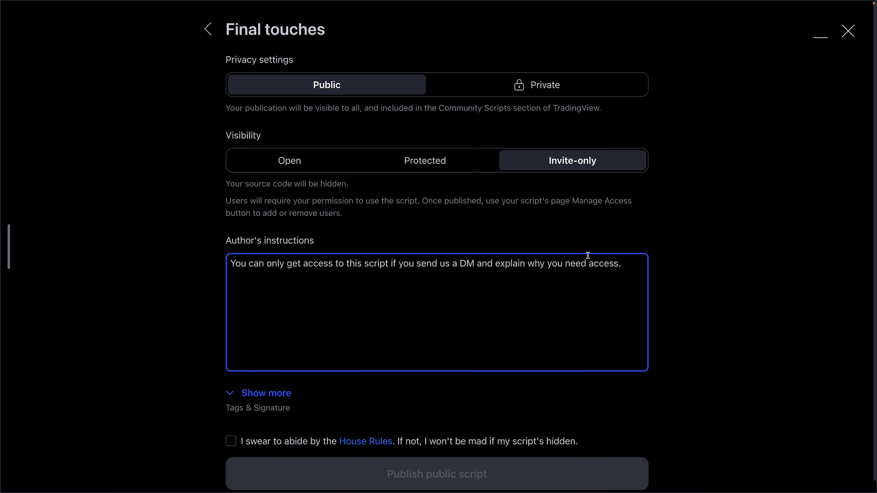
left_click_drag(627, 264, 234, 257)
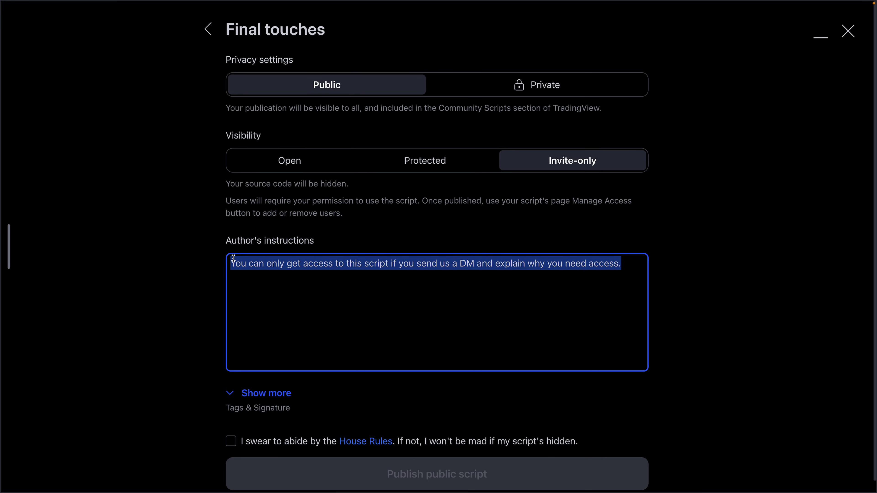
left_click(364, 264)
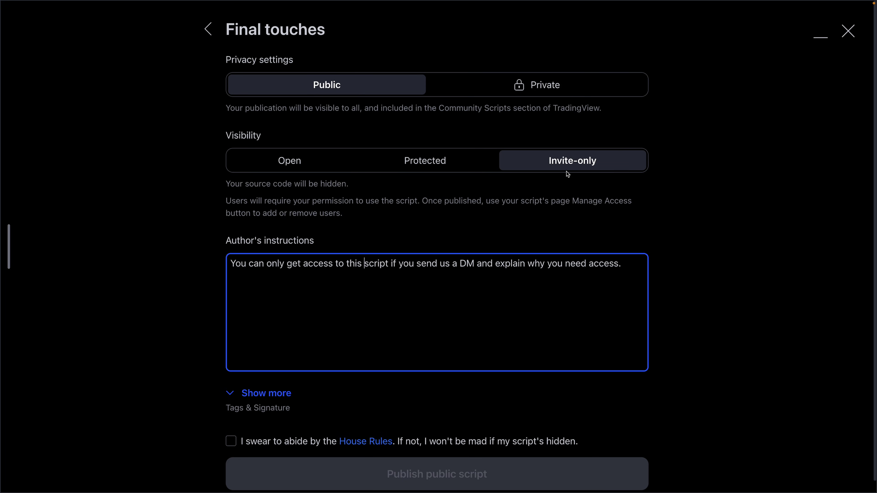
Step: Select all the author's instructions text and delete it, leaving the field empty
left_click(640, 264)
key("super+a")
key("BackSpace")
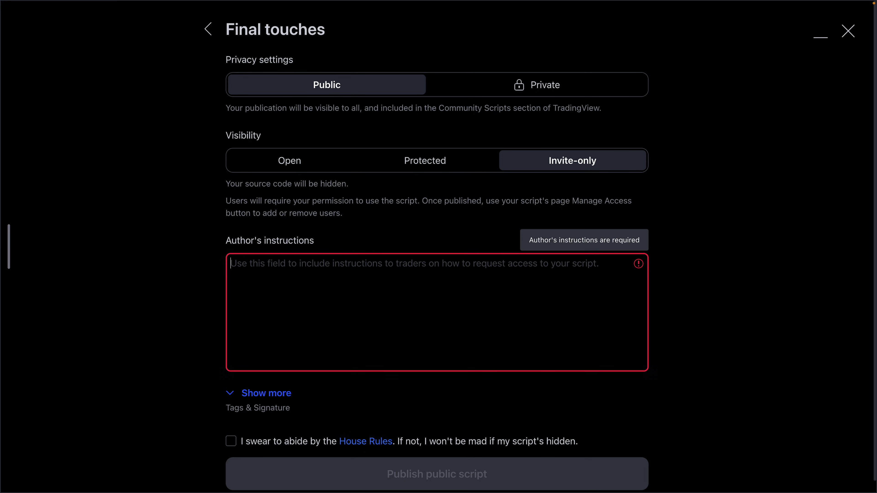
type("To")
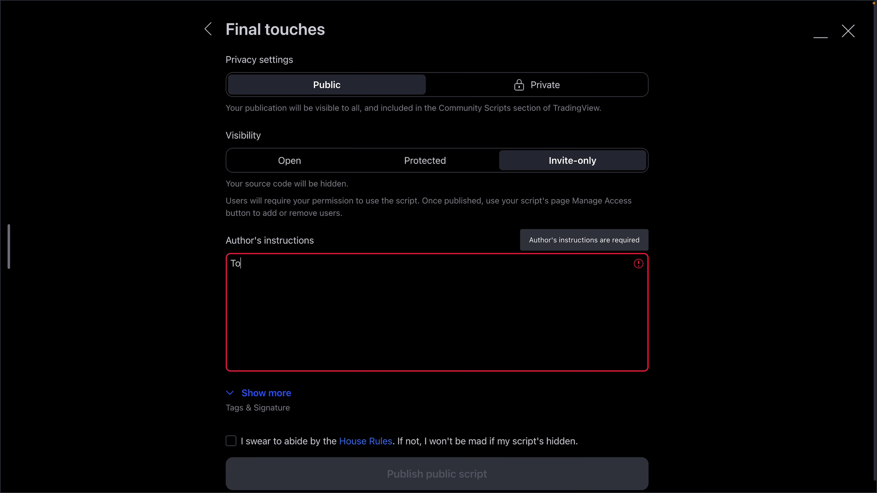
type(" get access to this script you have to")
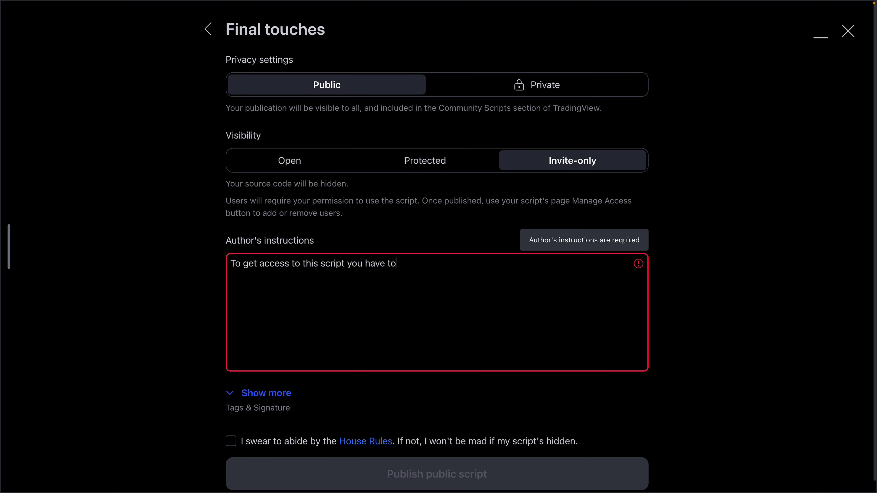
type(" be a member....")
key("BackSpace")
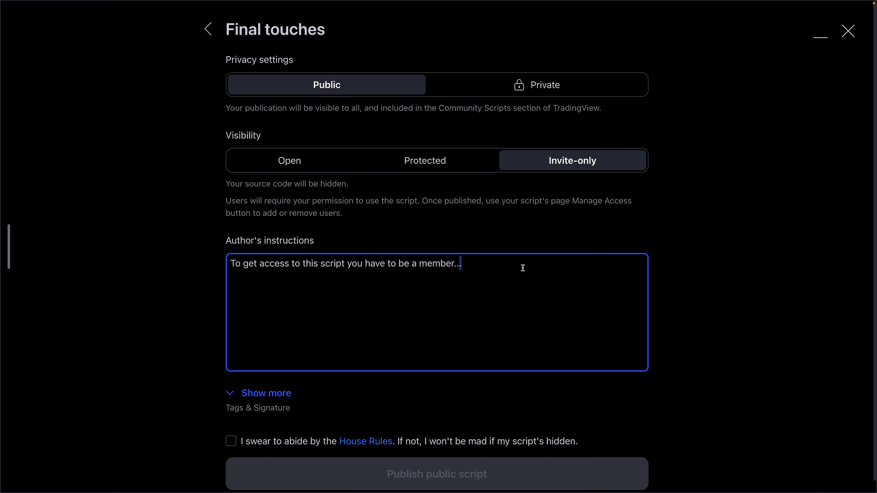
key("ctrl+a")
key("BackSpace")
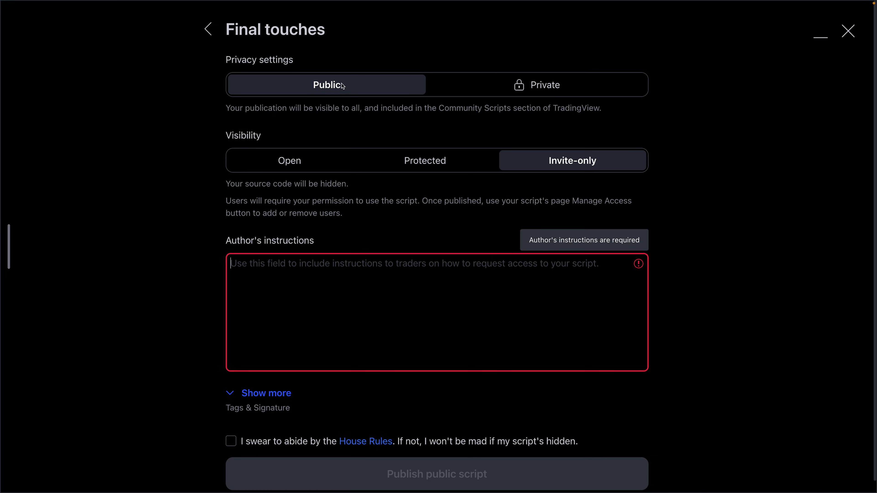
Step: Toggle Privacy between Private and Public, ending on Private, then click into Author's instructions
left_click(520, 87)
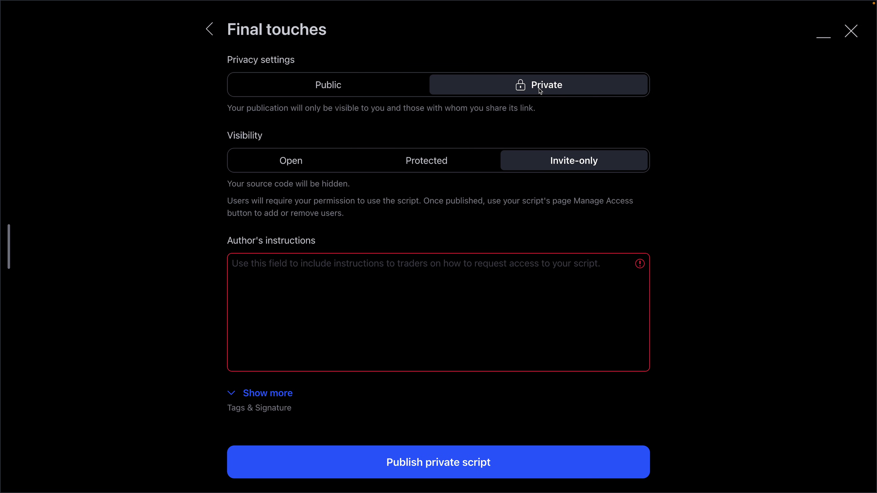
left_click(349, 91)
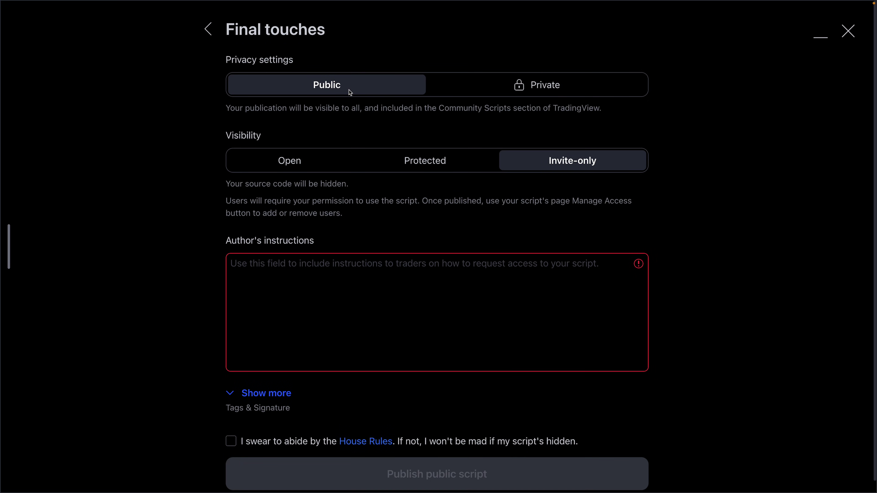
left_click(469, 87)
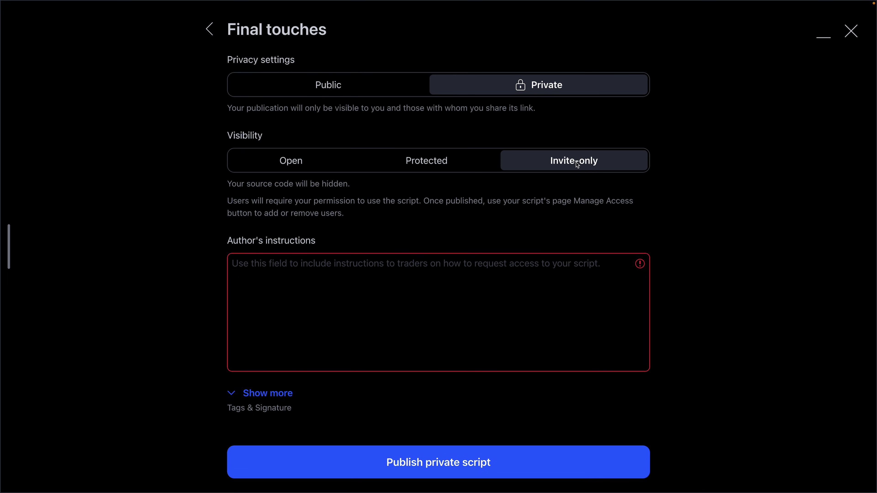
left_click(249, 266)
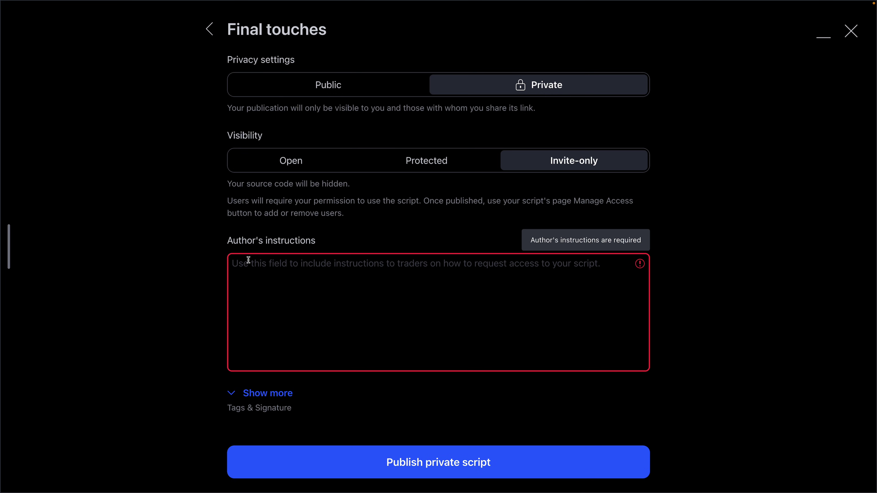
Step: Expand the Tags and Signature options and click into the empty Tags field
left_click(228, 391)
scroll(228, 391, "down", 5)
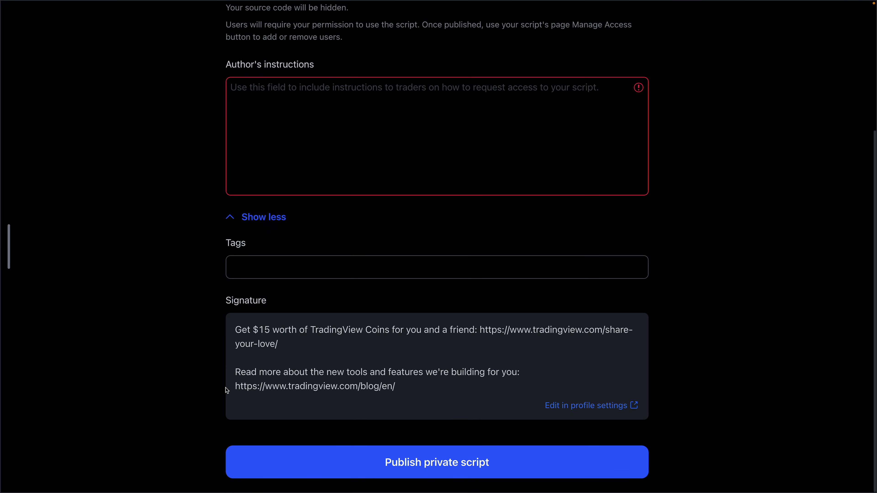
left_click(236, 269)
left_click(243, 267)
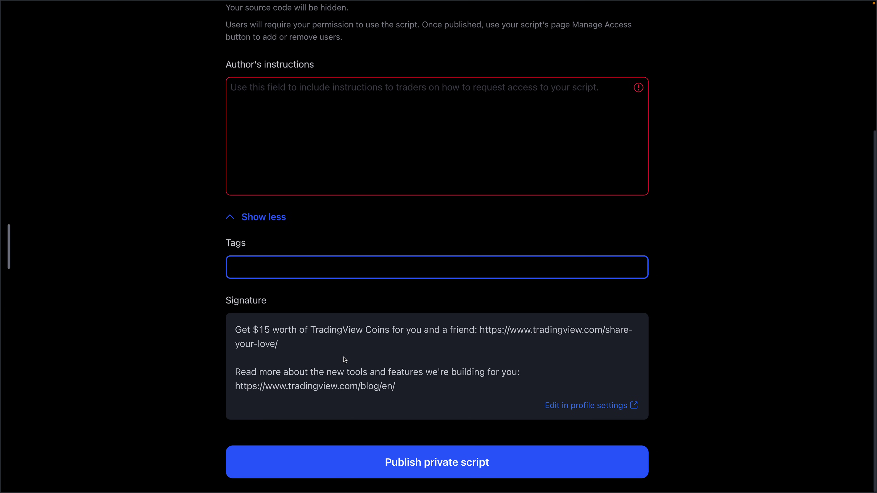
scroll(345, 360, "up", 5)
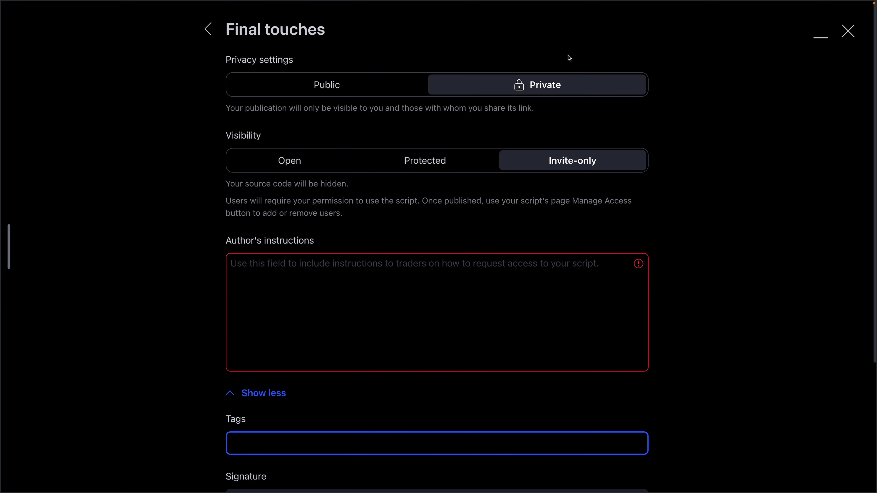
Step: Cancel the Chart VWAP publication, then briefly select and deselect the top of its code
left_click(848, 31)
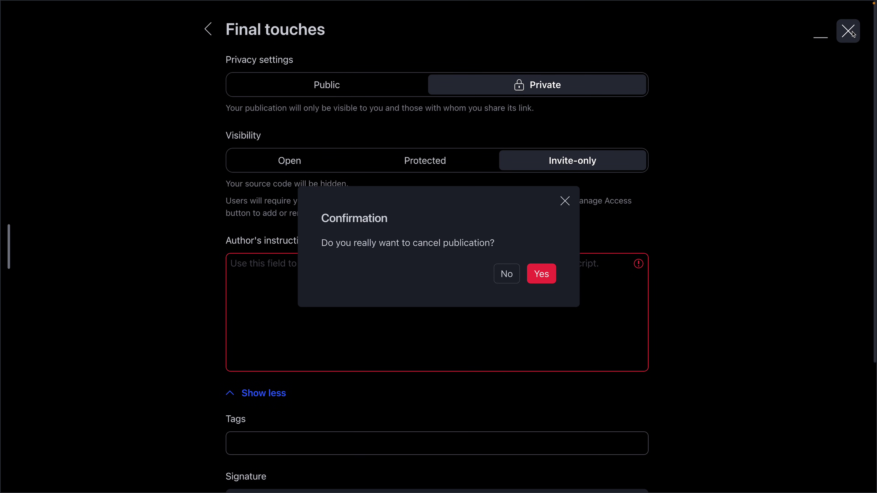
left_click(543, 278)
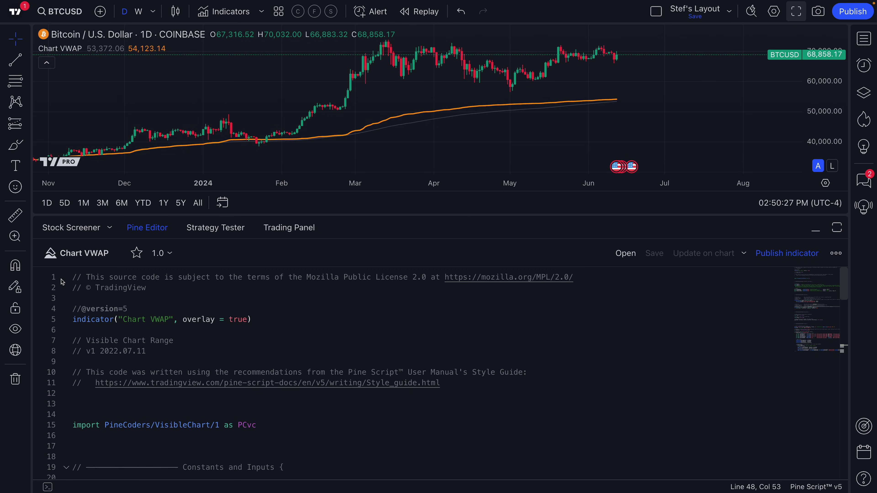
left_click_drag(73, 279, 290, 478)
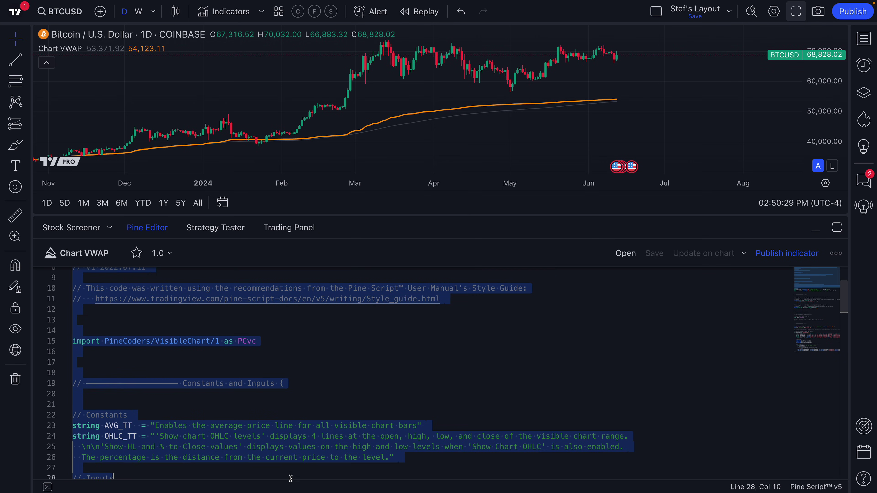
left_click(284, 424)
scroll(282, 422, "up", 3)
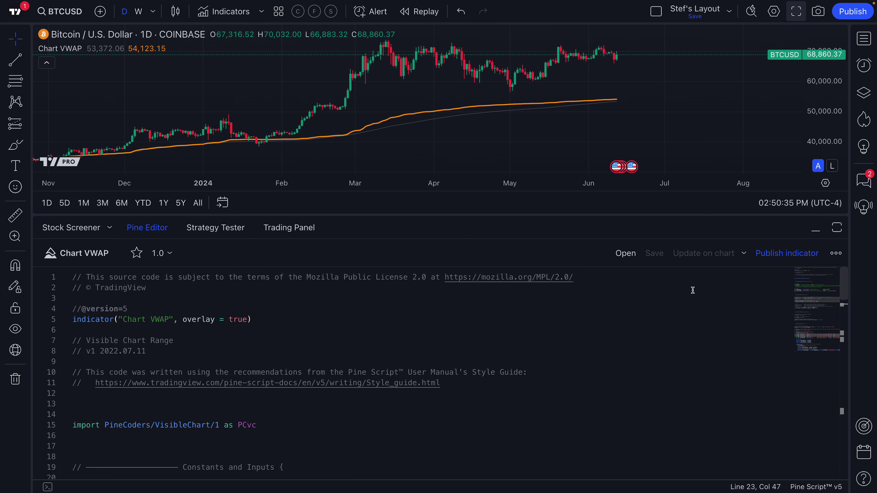
Step: Start publishing Chart VWAP with the description 'This is an example'
left_click(799, 257)
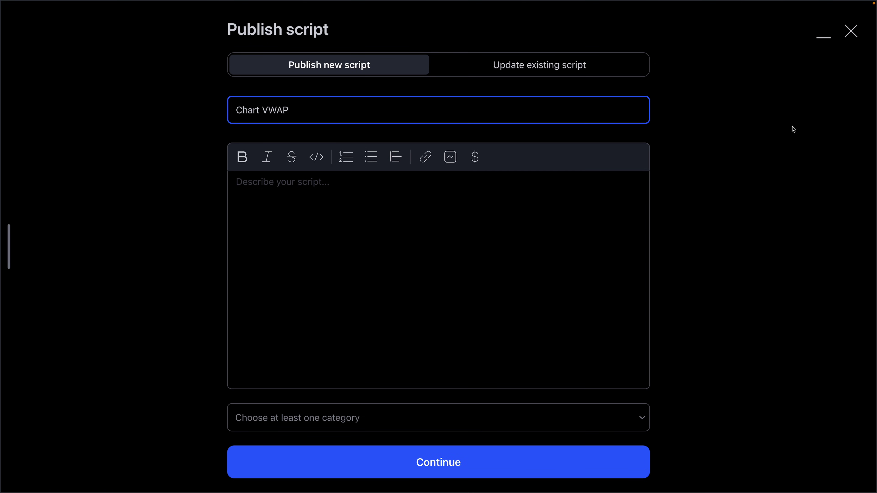
left_click(474, 227)
type("This ")
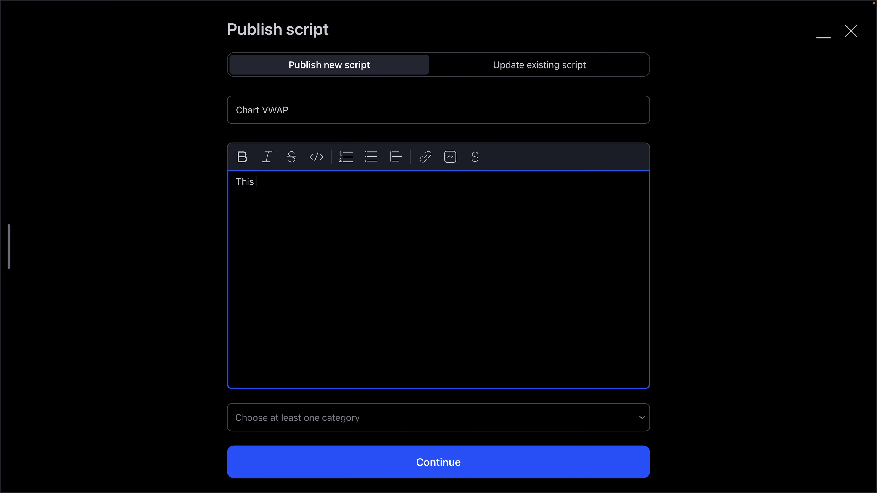
type("is an example")
left_click(482, 453)
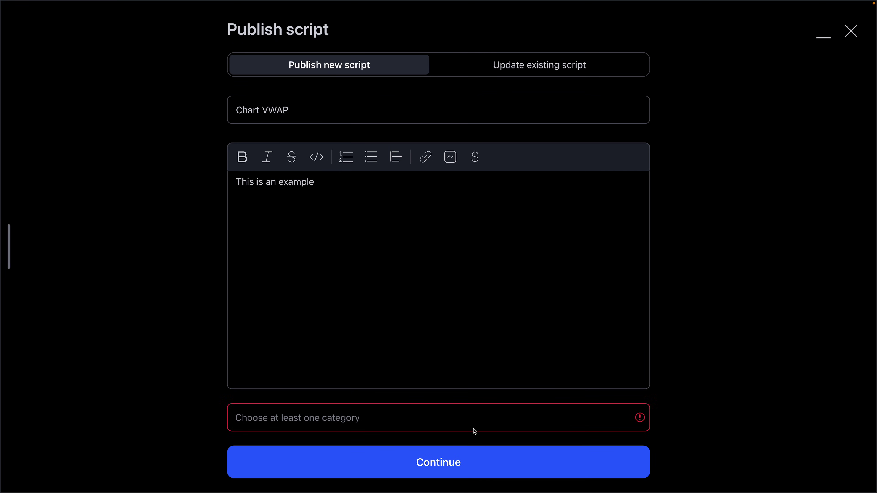
Step: Choose the Volume category and make the publication private and invite-only
left_click(463, 413)
scroll(286, 359, "down", 5)
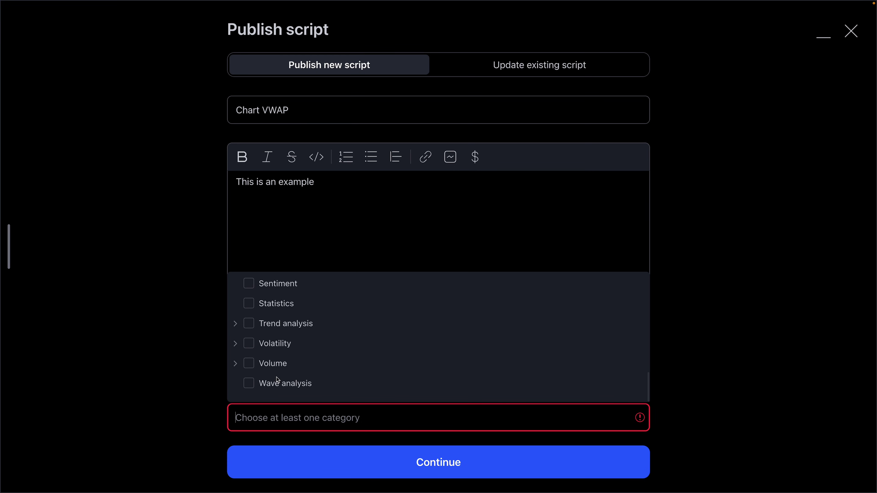
left_click(248, 364)
left_click(419, 465)
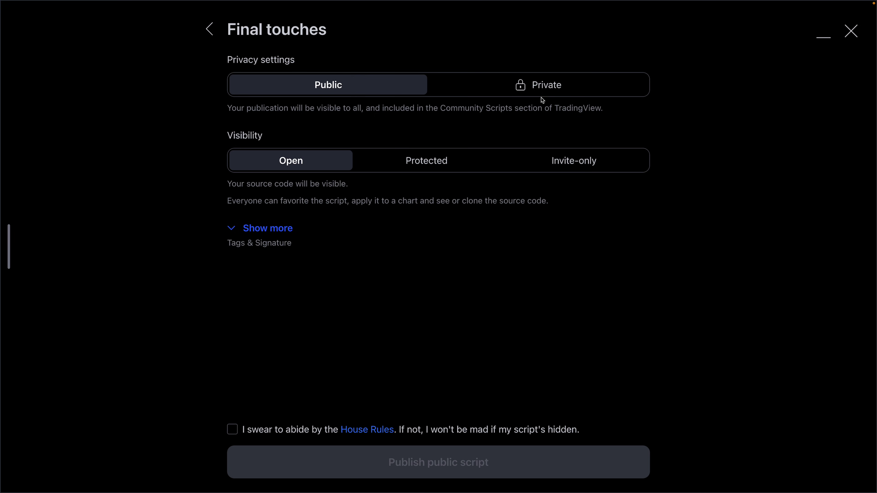
left_click(539, 84)
left_click(573, 164)
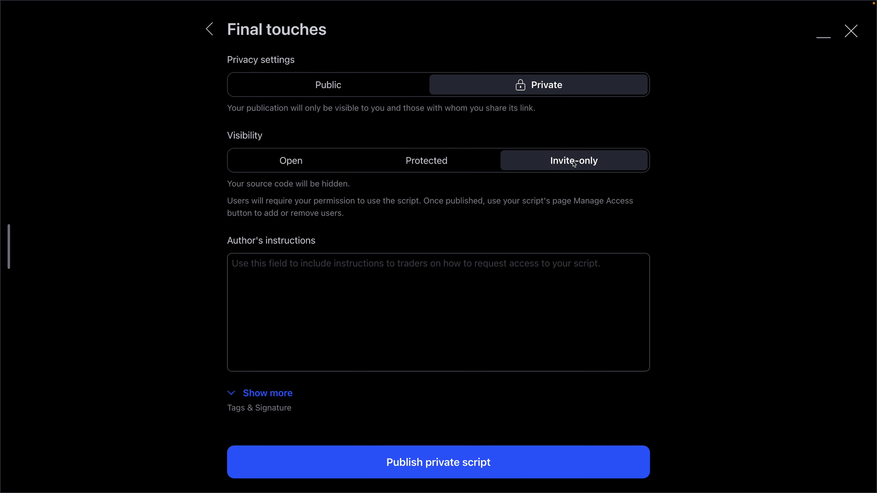
left_click(489, 268)
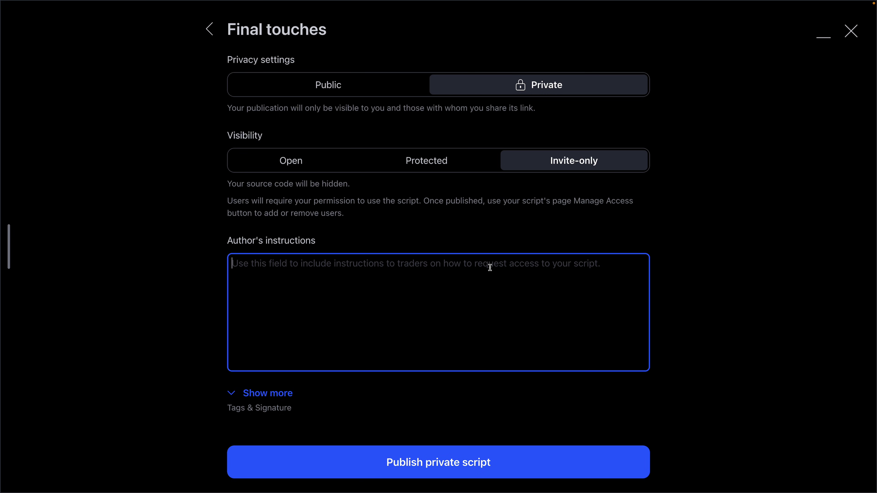
Step: Cancel the publication, collapse the Pine Editor, and show Community scripts in the indicators catalogue
left_click(851, 31)
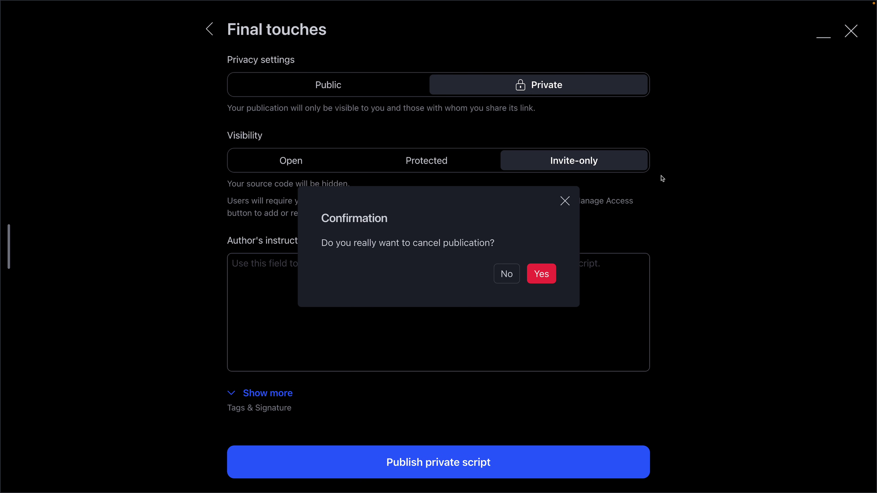
left_click(533, 274)
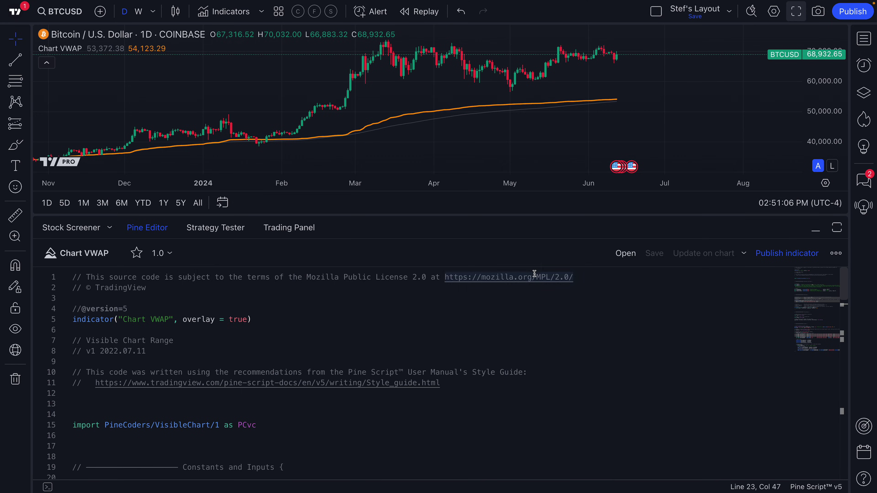
left_click(149, 230)
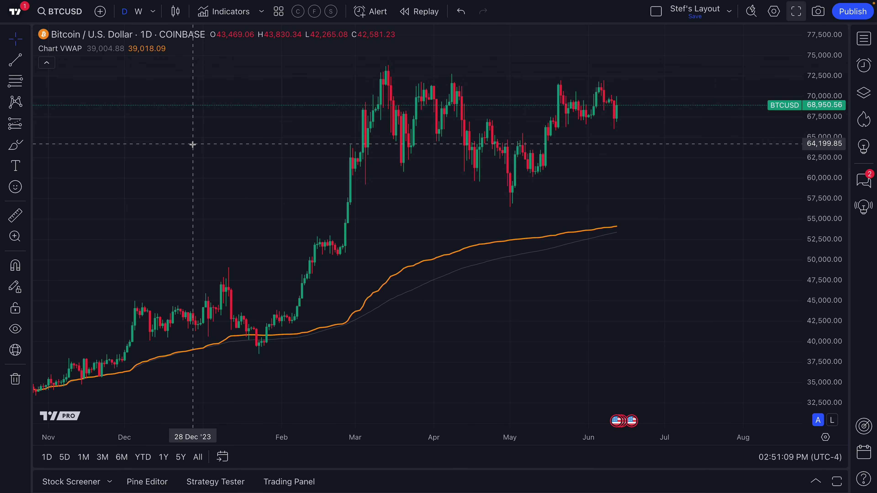
key("slash")
left_click(250, 252)
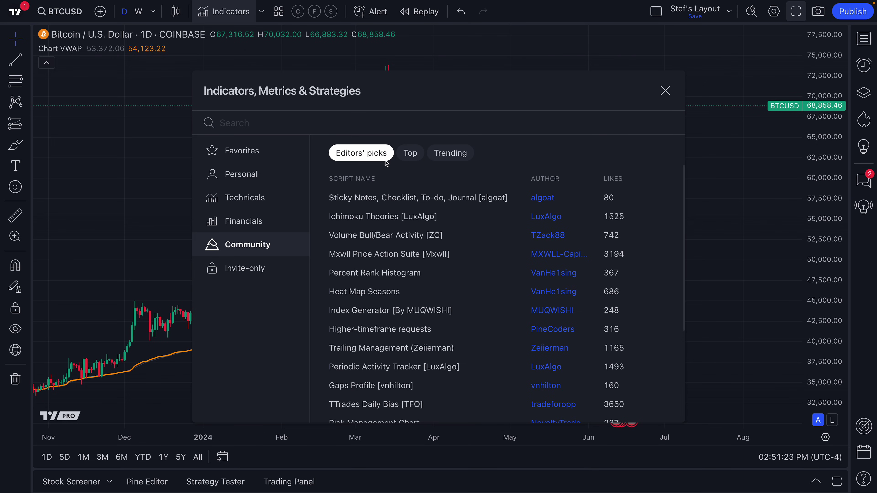
scroll(387, 283, "down", 10)
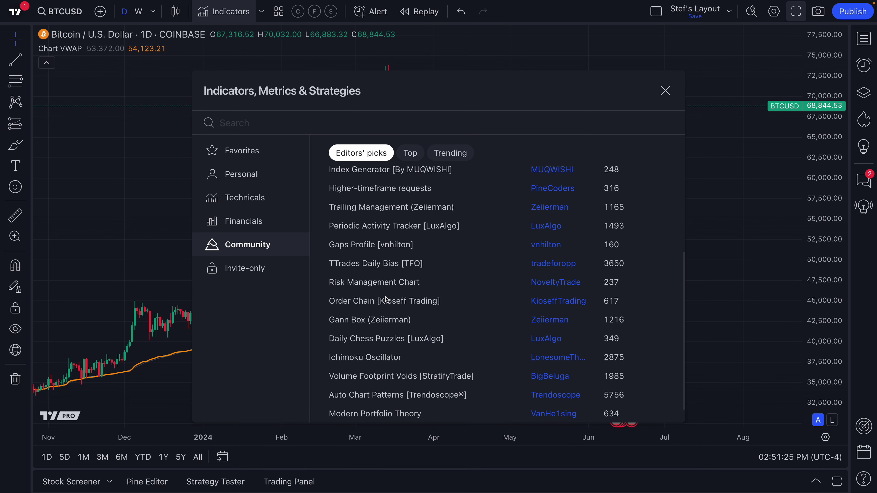
scroll(386, 299, "down", 5)
scroll(394, 259, "up", 15)
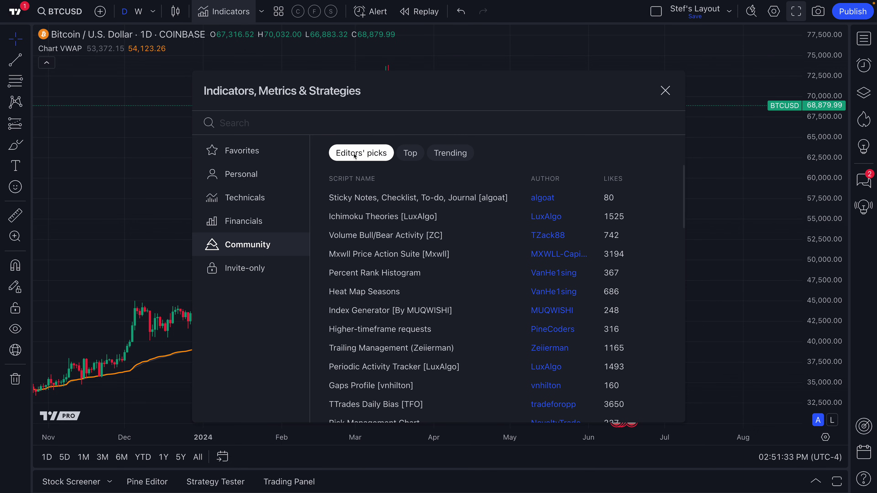
left_click(410, 154)
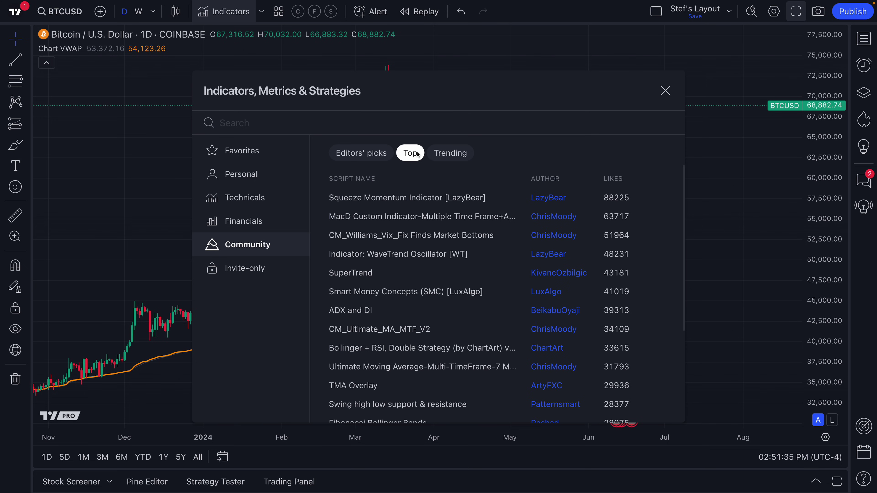
left_click(445, 158)
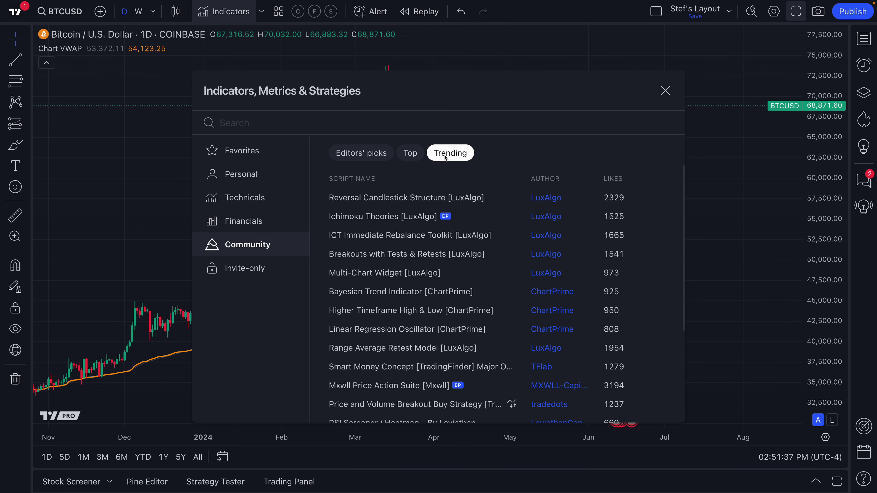
left_click(414, 157)
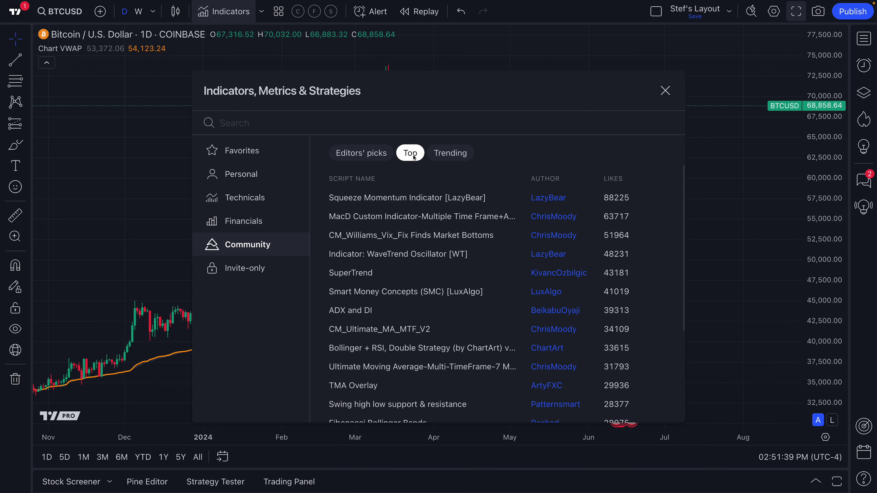
left_click(373, 160)
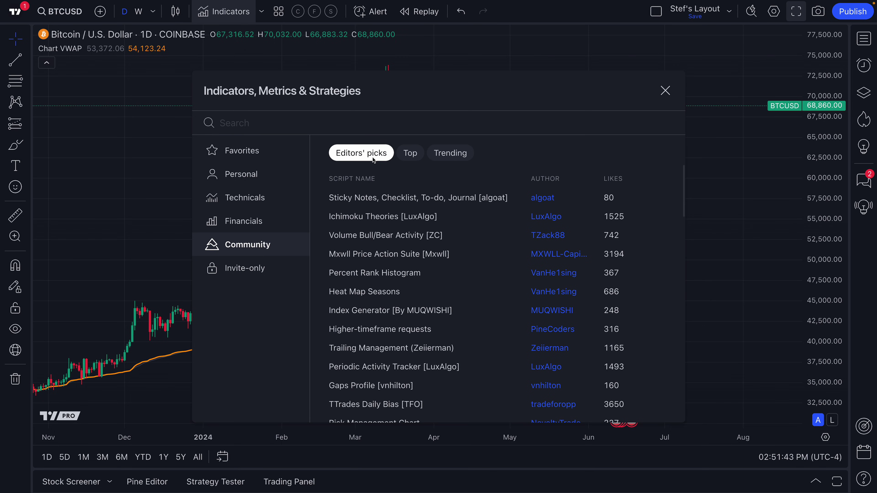
mouse_move(653, 292)
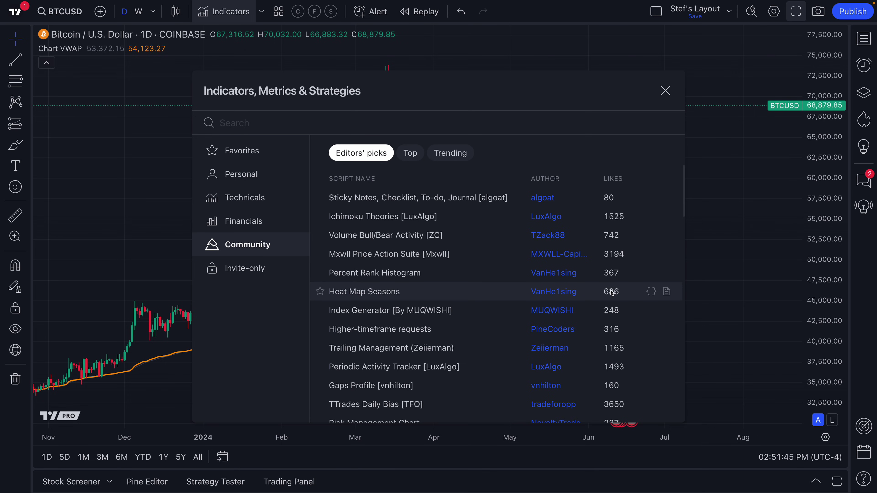
Step: Open the Heat Map Seasons source code and scroll through it in the Pine Editor
left_click(651, 292)
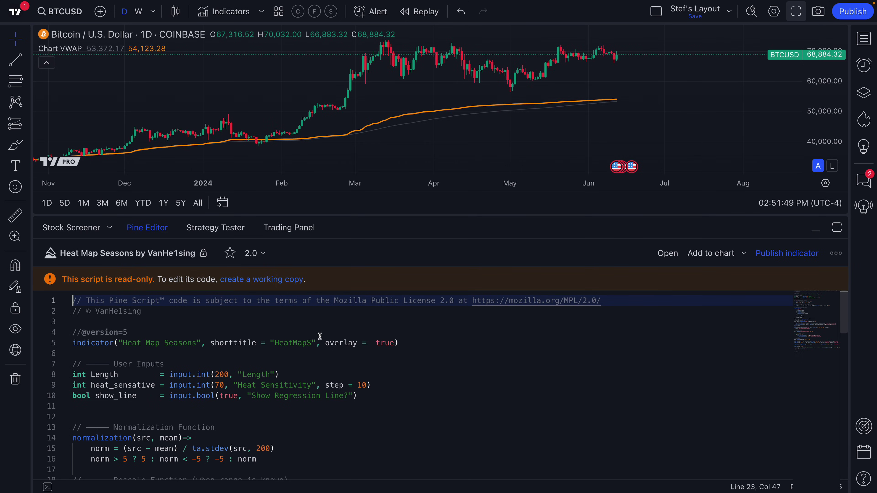
scroll(156, 348, "down", 15)
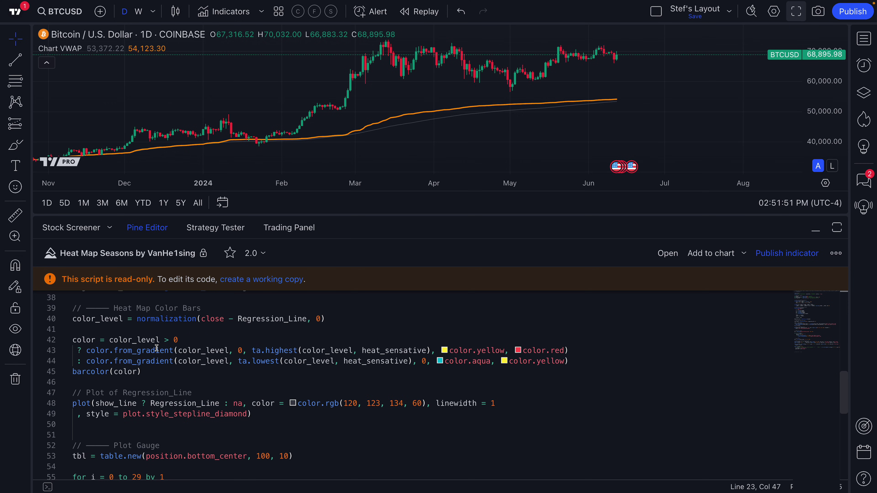
scroll(157, 348, "down", 3)
scroll(156, 348, "up", 20)
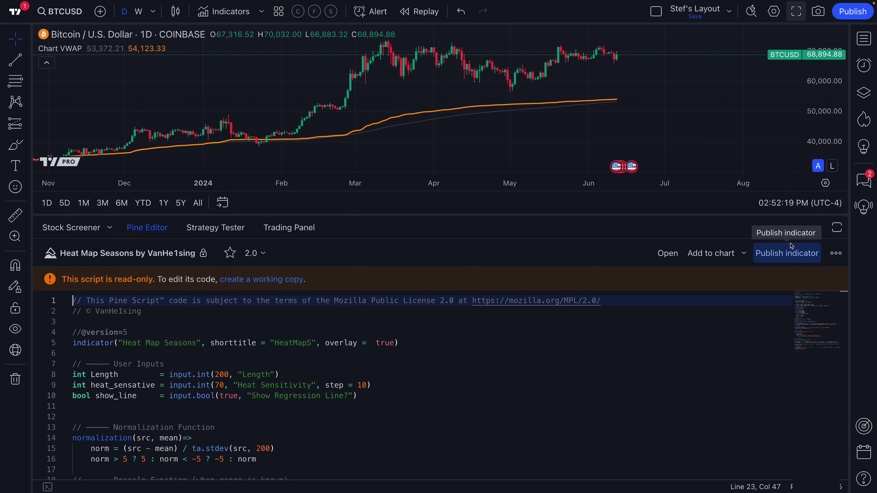
left_click(840, 252)
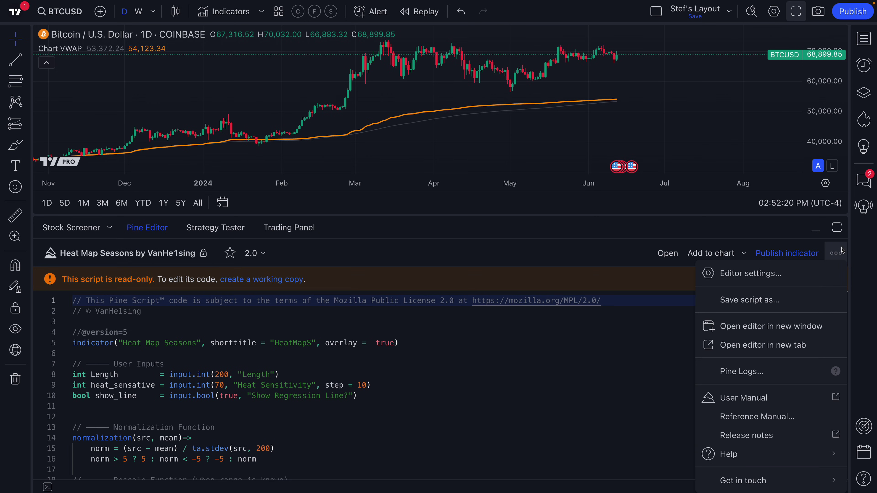
Step: Go to the User Manual's Pine Script primer First steps page and scroll toward Reading scripts
left_click(755, 399)
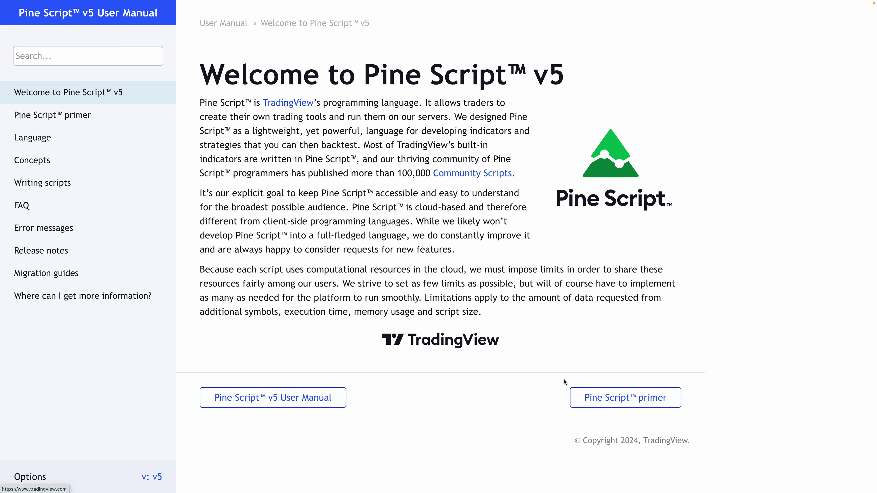
left_click(611, 400)
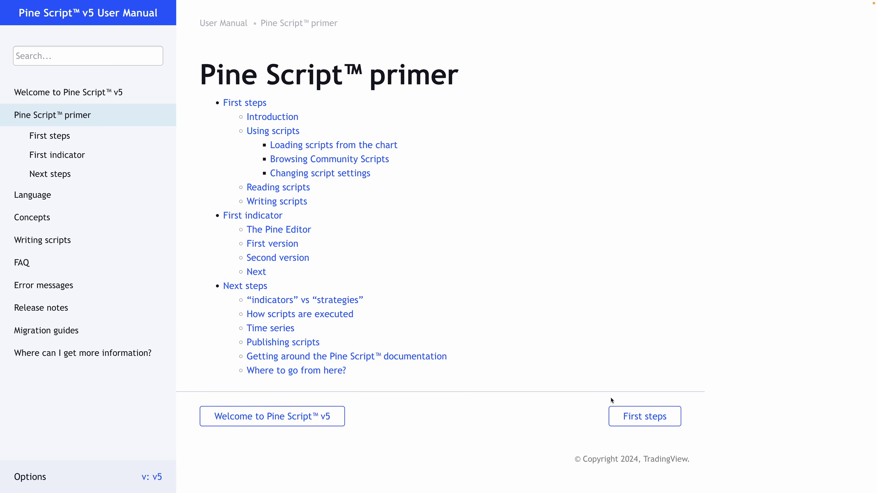
left_click(638, 417)
scroll(491, 393, "down", 8)
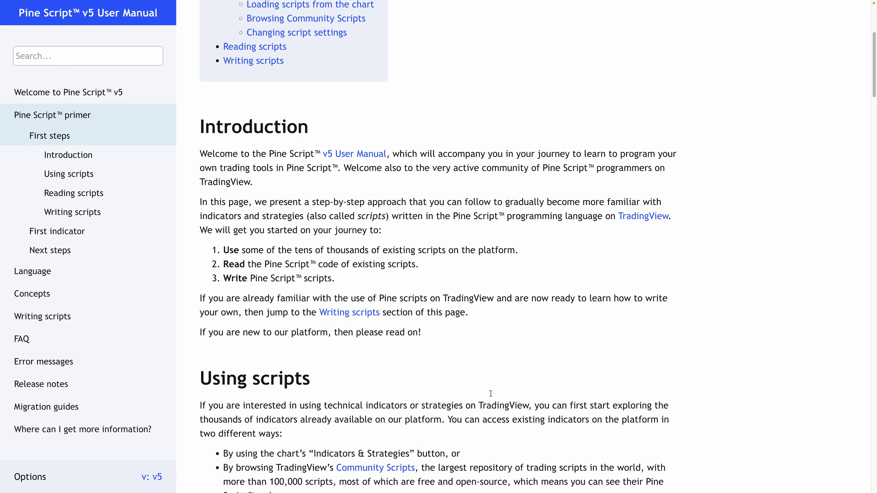
scroll(491, 393, "down", 10)
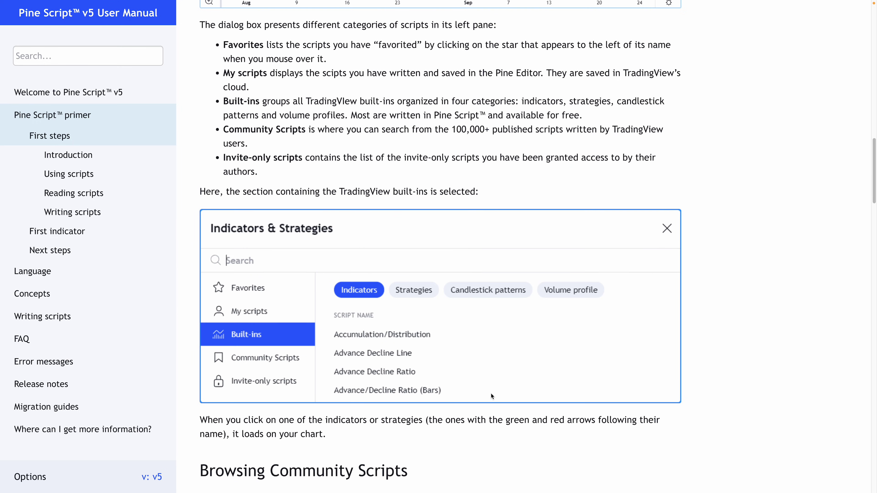
scroll(490, 393, "down", 20)
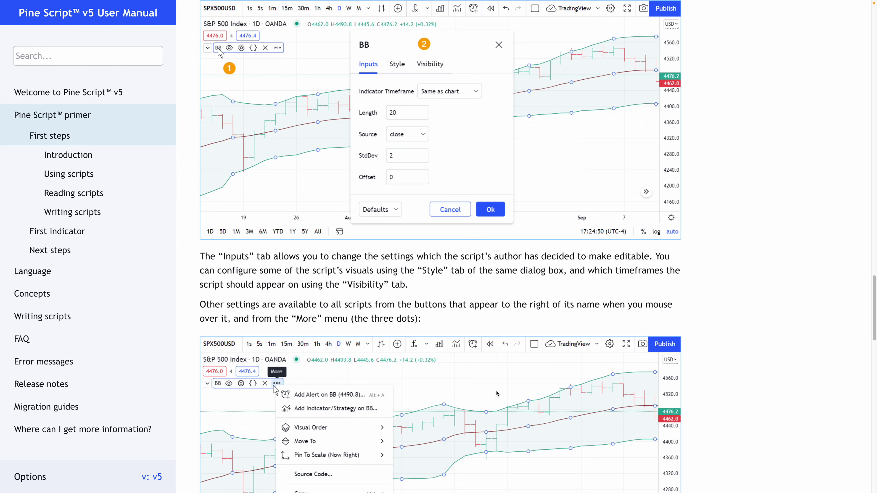
scroll(496, 390, "down", 20)
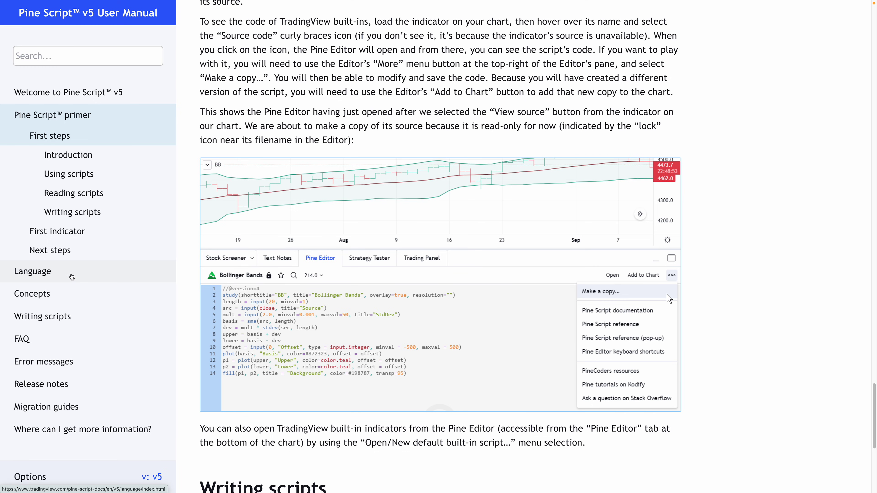
left_click(62, 59)
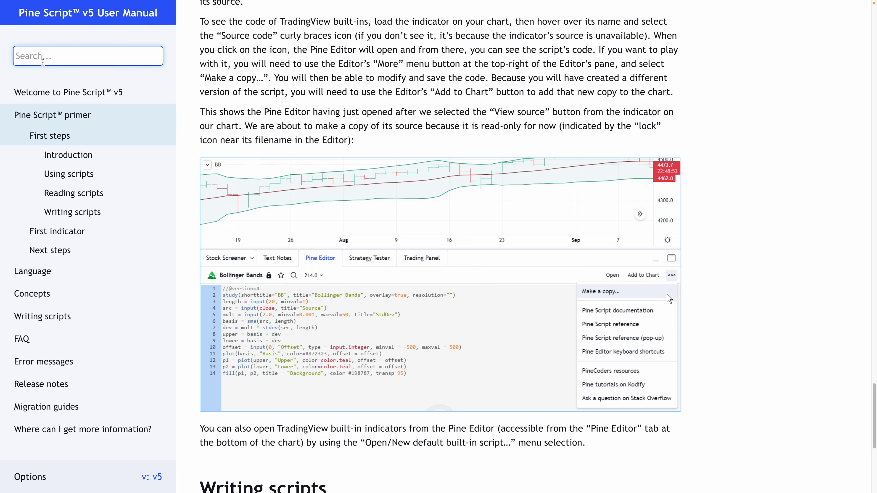
scroll(296, 189, "up", 15)
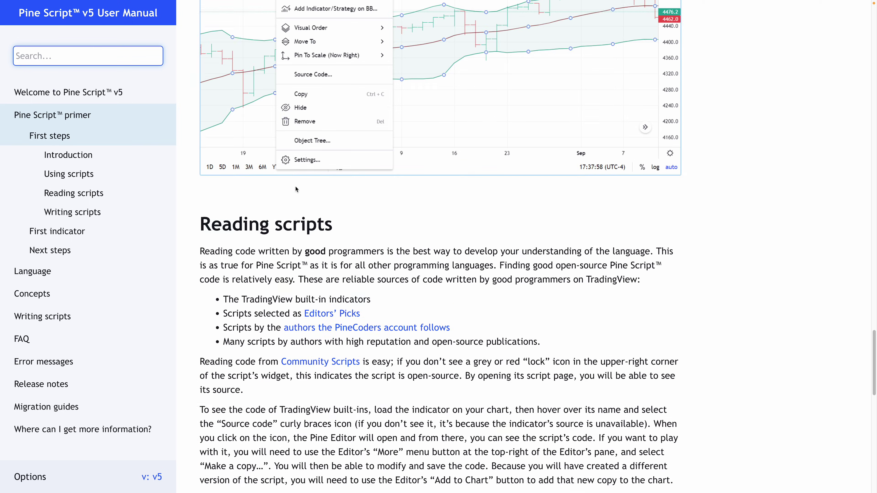
scroll(296, 189, "up", 13)
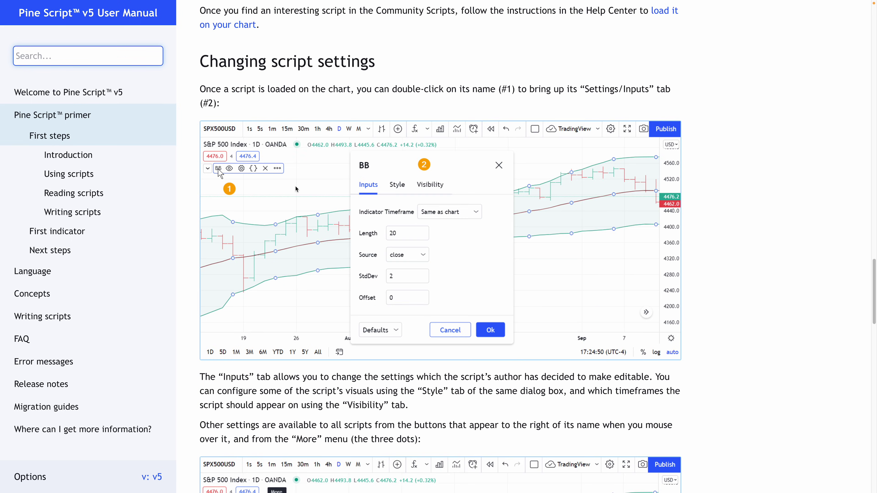
scroll(296, 188, "up", 20)
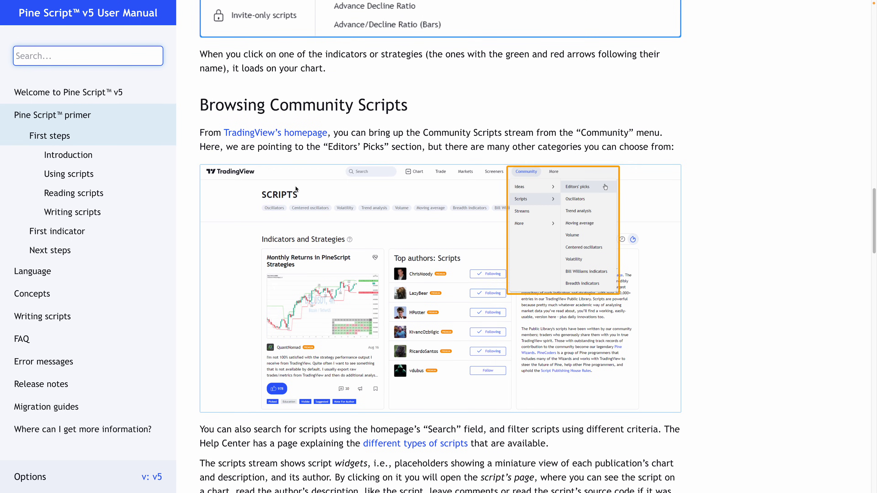
scroll(296, 189, "up", 18)
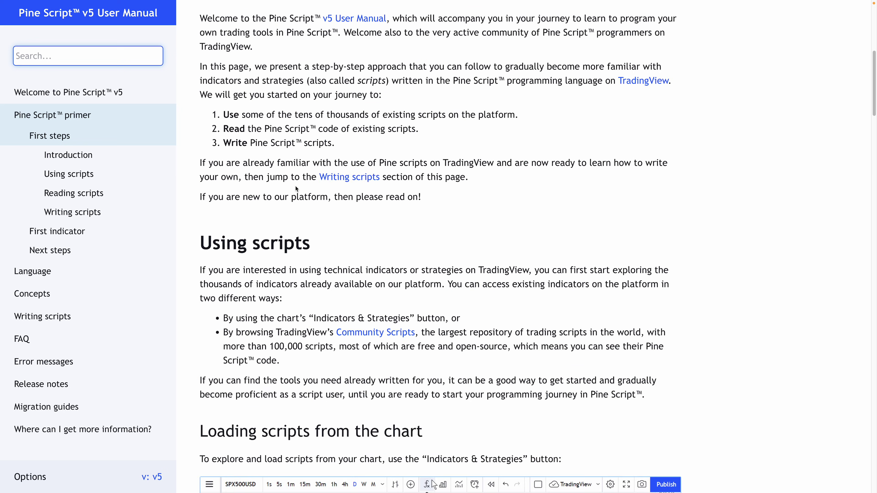